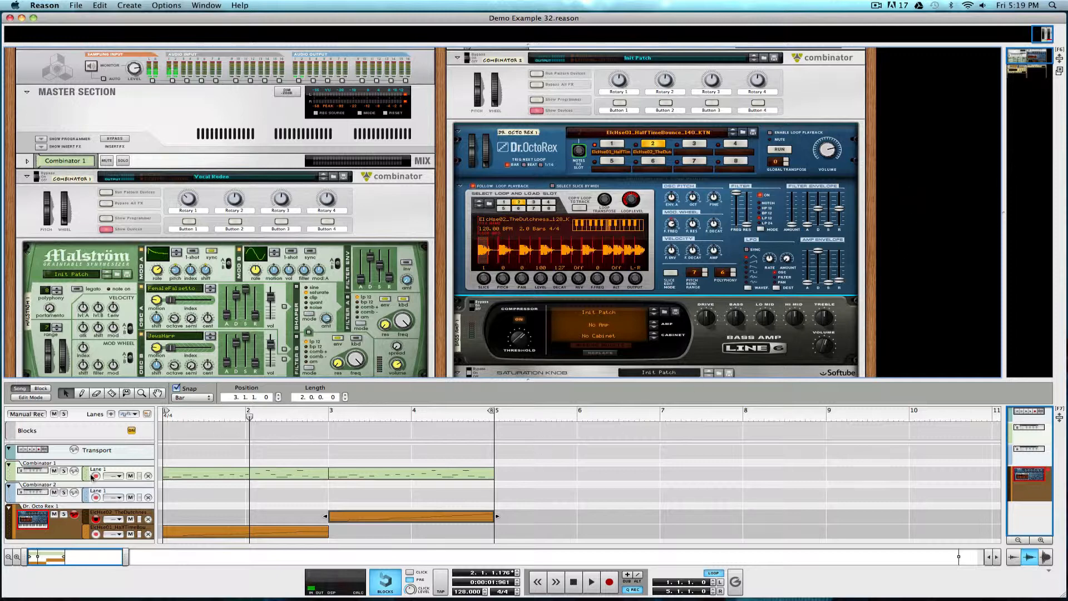
Play the demo song from the beginning to hear its arrangement.
{"action": "left_click", "coordinate": [96, 476]}
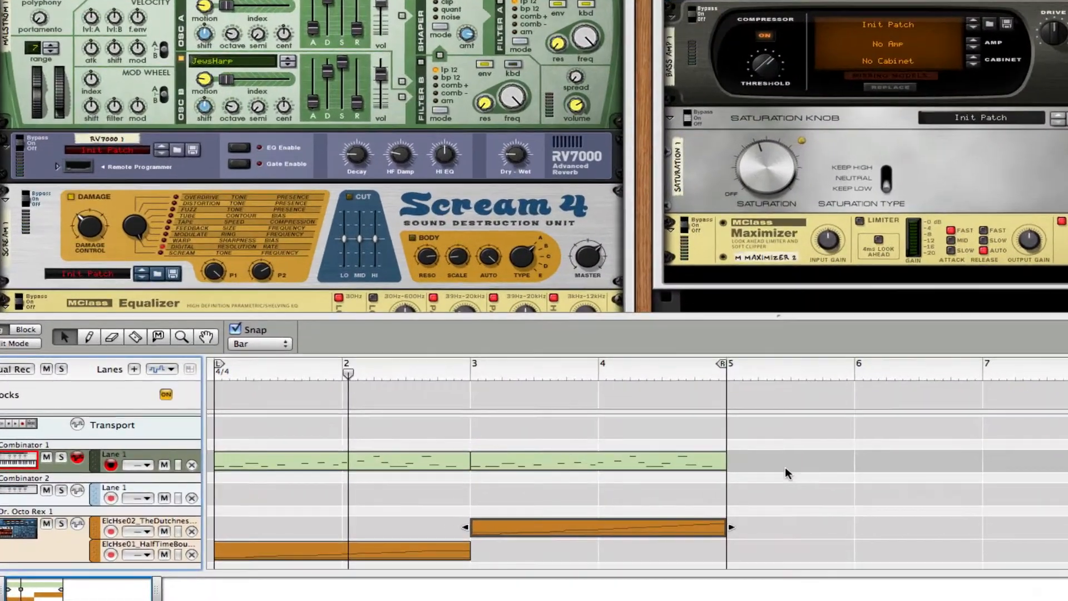
{"action": "left_click", "coordinate": [218, 373]}
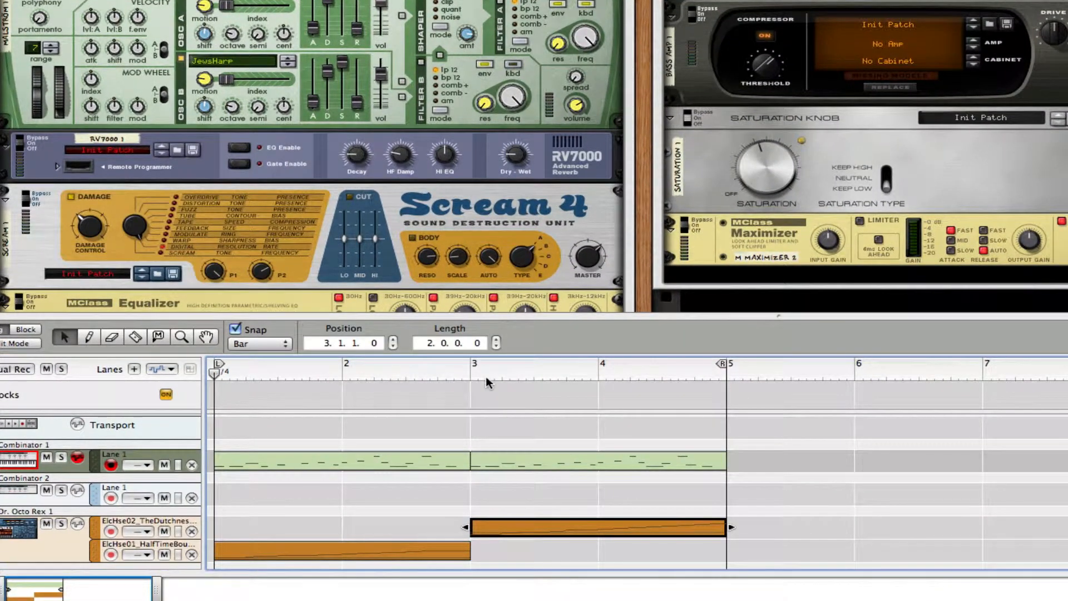
{"action": "key", "text": "XF86AudioRaiseVolume"}
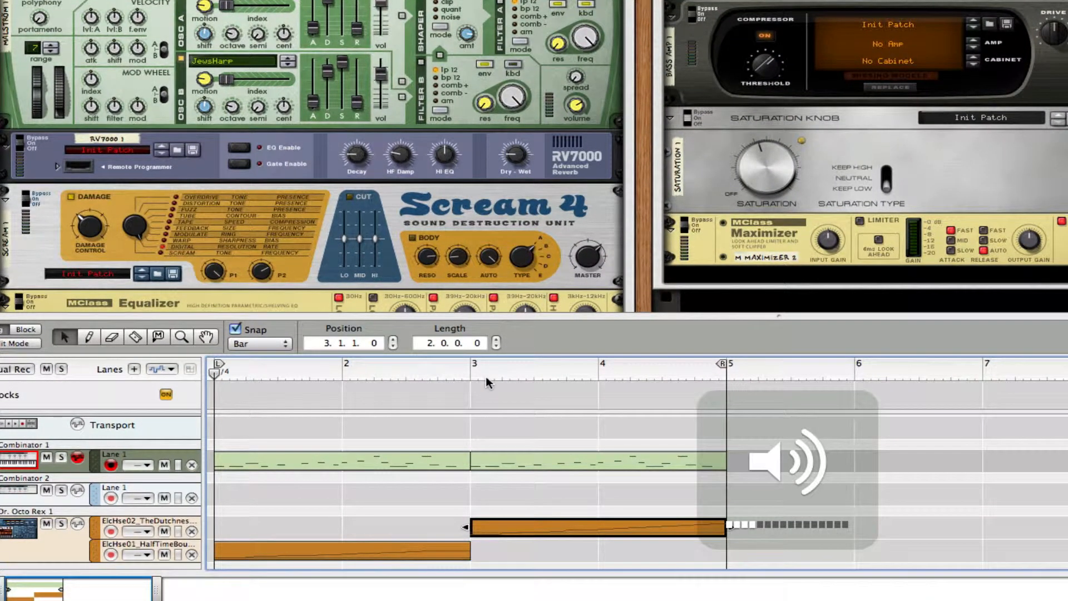
{"action": "key", "text": "XF86AudioRaiseVolume"}
{"action": "key", "text": "space"}
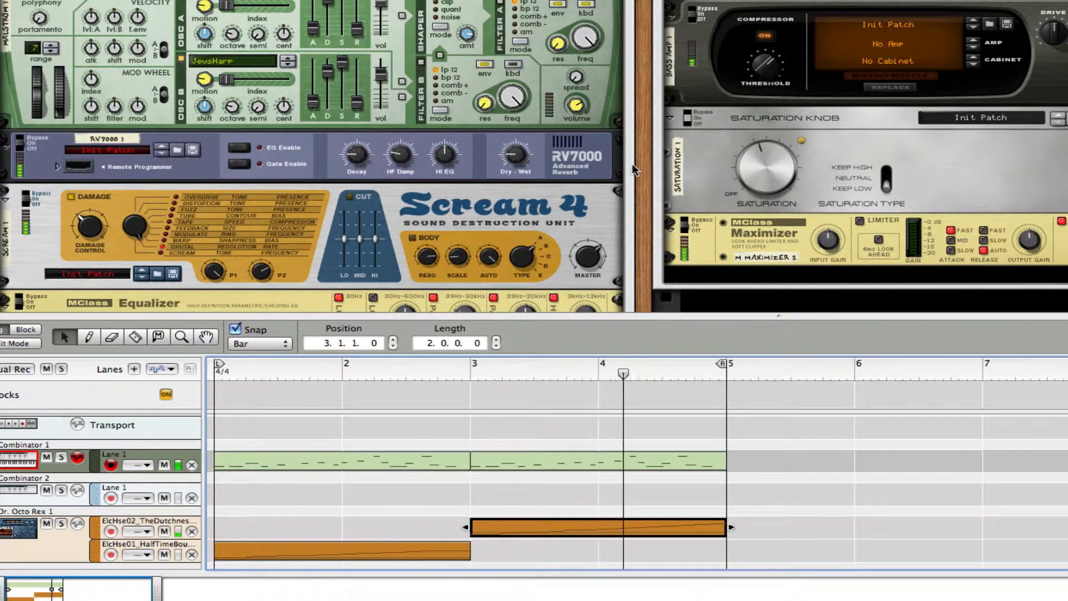
{"action": "key", "text": "space"}
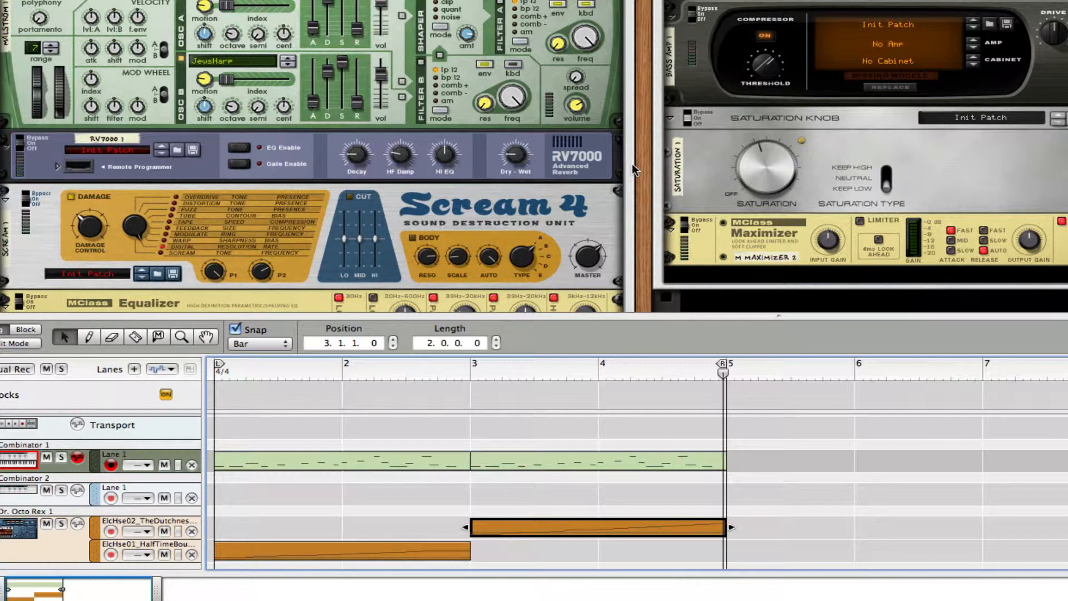
Solo the Combinator 1 track and play it back from the start.
{"action": "left_click", "coordinate": [61, 457]}
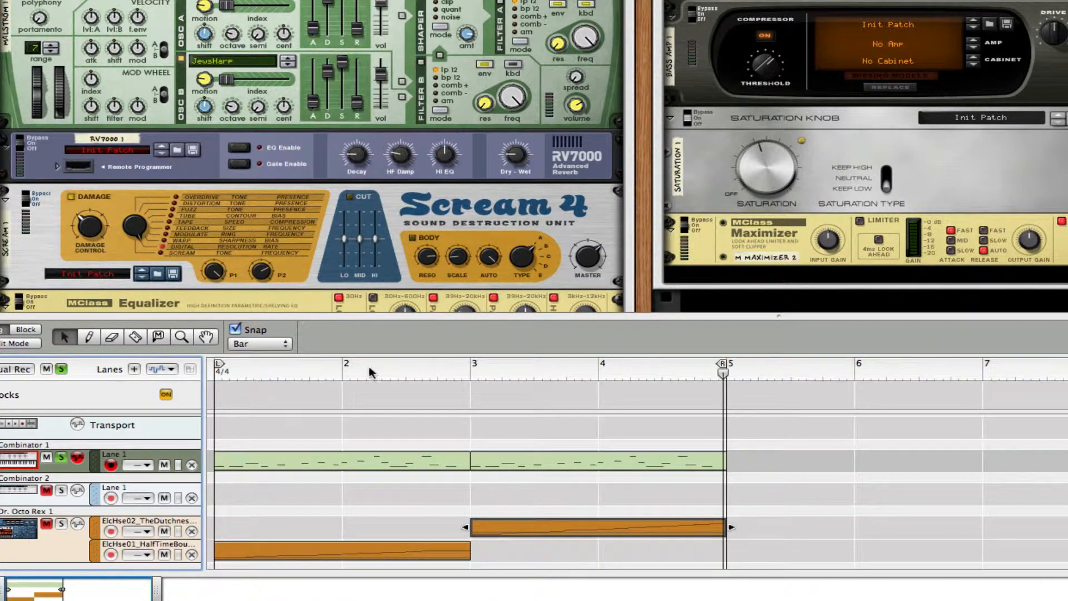
{"action": "left_click_drag", "start_coordinate": [370, 375], "coordinate": [217, 365]}
{"action": "key", "text": "space"}
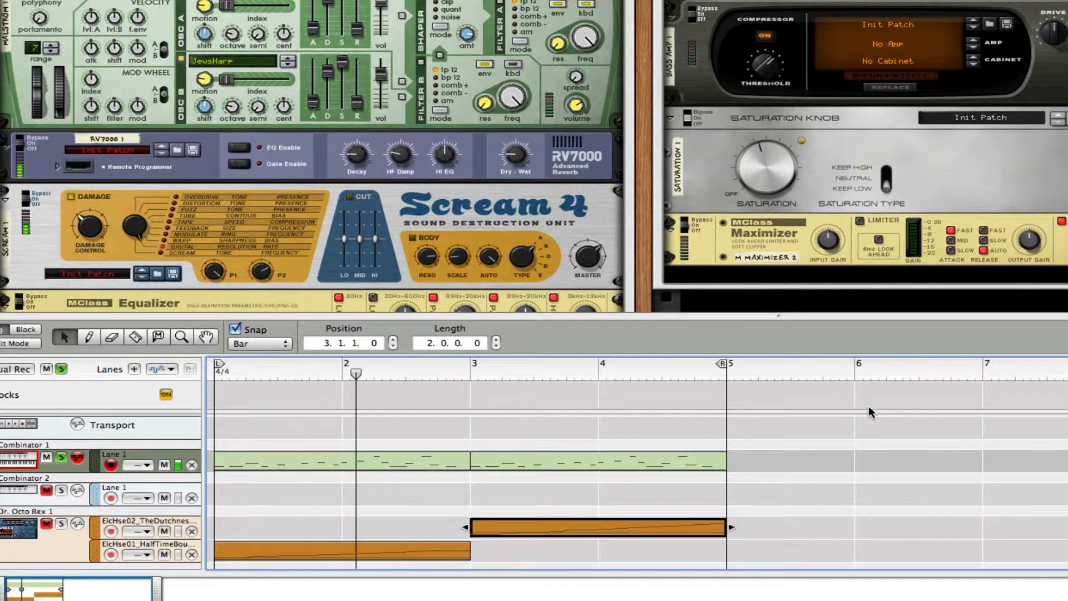
{"action": "key", "text": "space"}
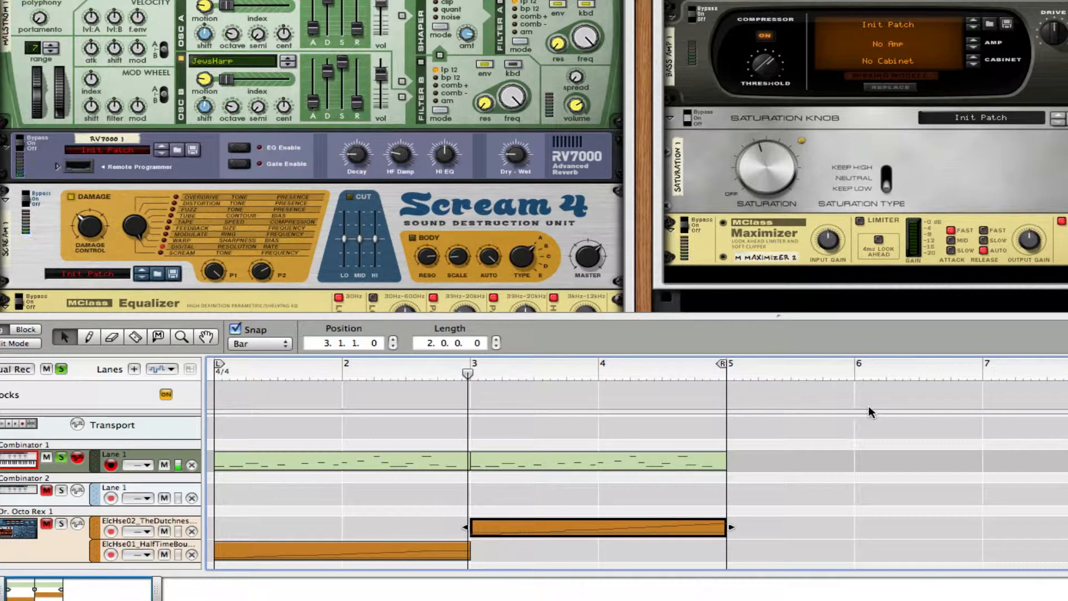
Enlarge the rack area to examine the devices loaded in the demo song.
{"action": "left_click_drag", "start_coordinate": [504, 316], "coordinate": [501, 573]}
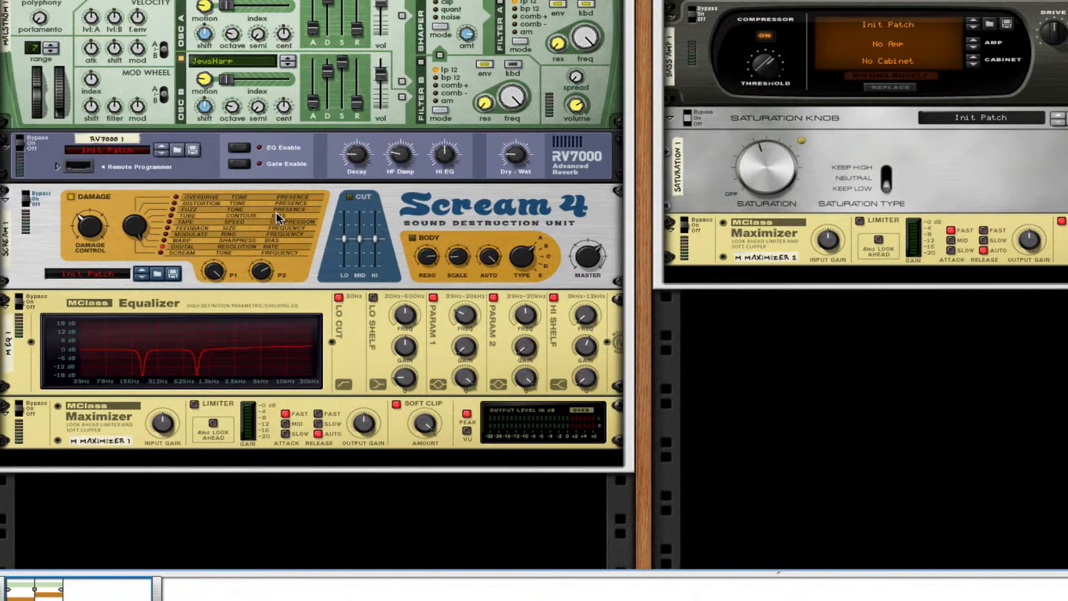
{"action": "left_click", "coordinate": [299, 195]}
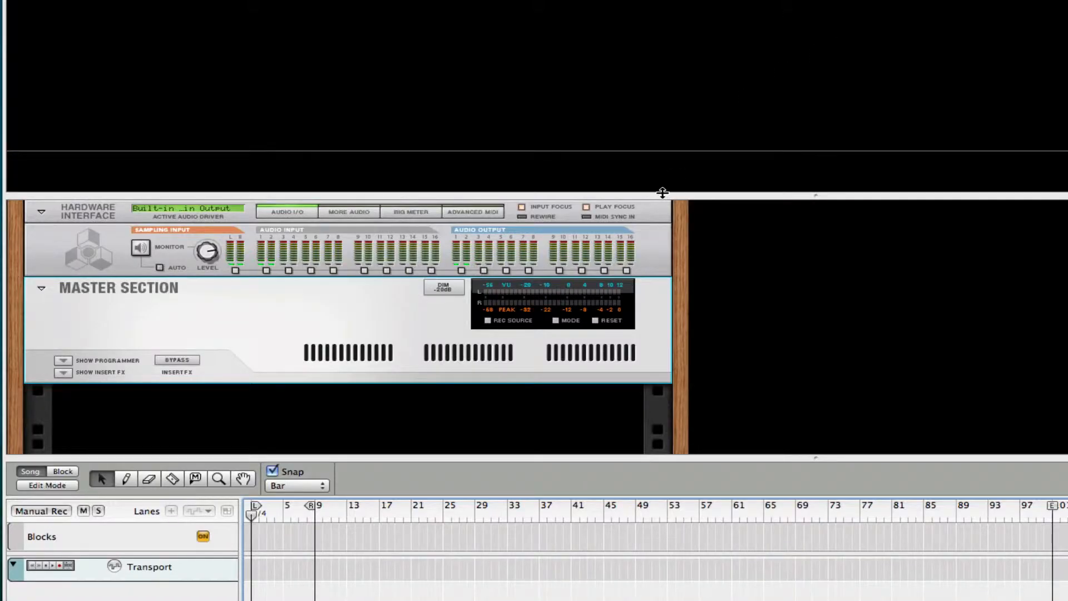
Examine the device creation categories offered in the empty rack's context menu of the new song.
{"action": "left_click_drag", "start_coordinate": [662, 193], "coordinate": [663, 0]}
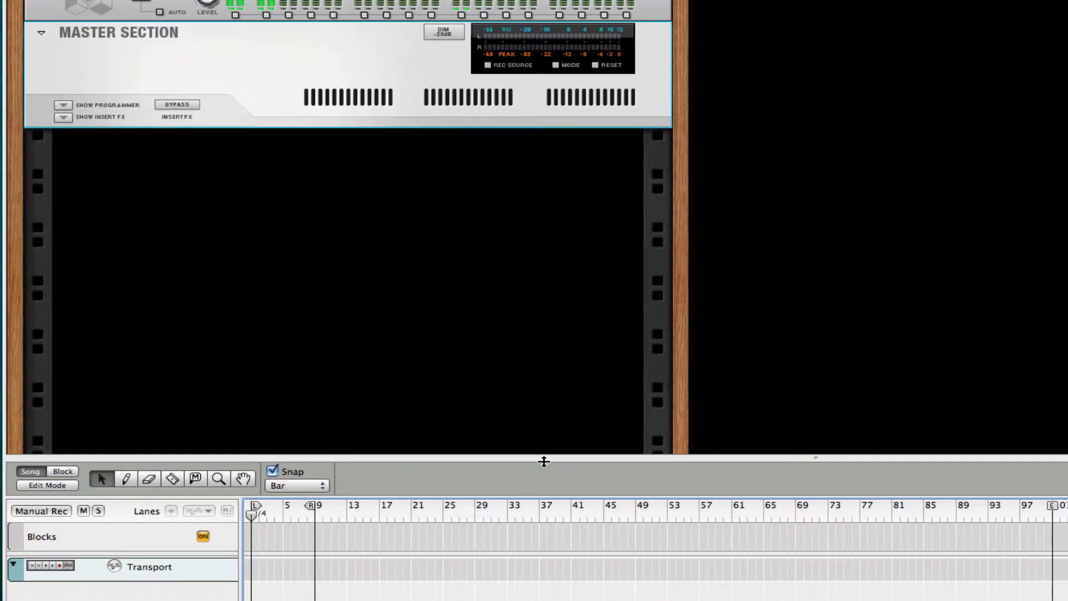
{"action": "left_click_drag", "start_coordinate": [544, 460], "coordinate": [544, 600]}
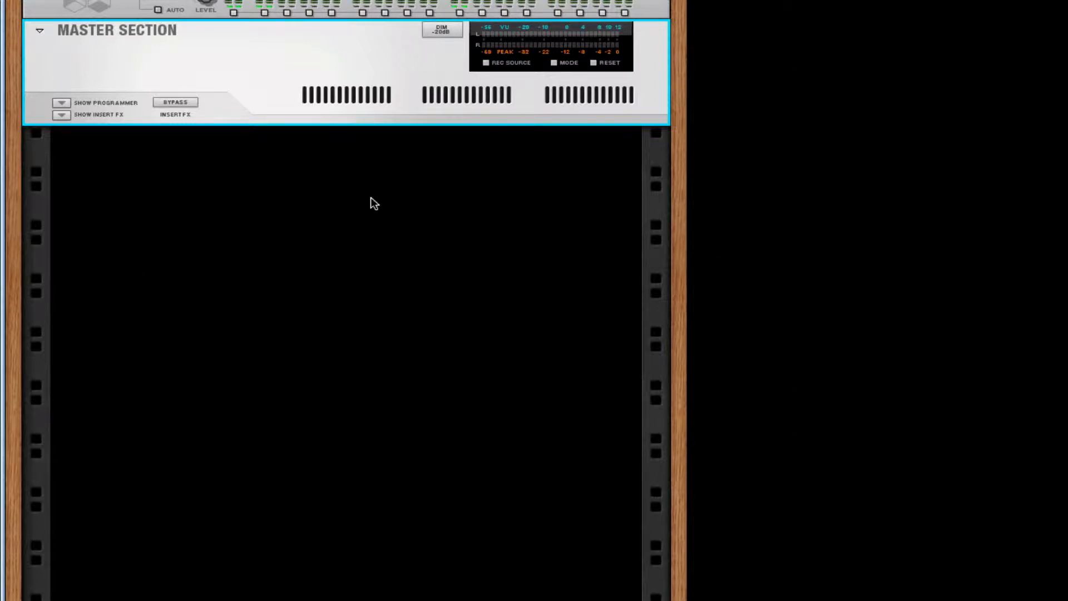
{"action": "right_click", "coordinate": [286, 193]}
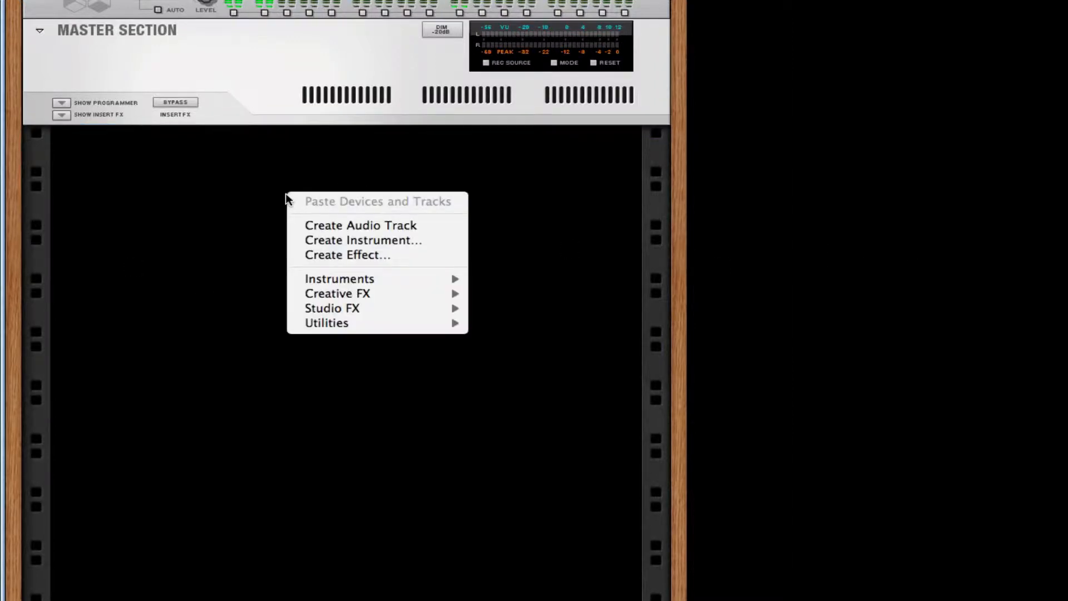
{"action": "left_click", "coordinate": [263, 244]}
{"action": "right_click", "coordinate": [194, 182]}
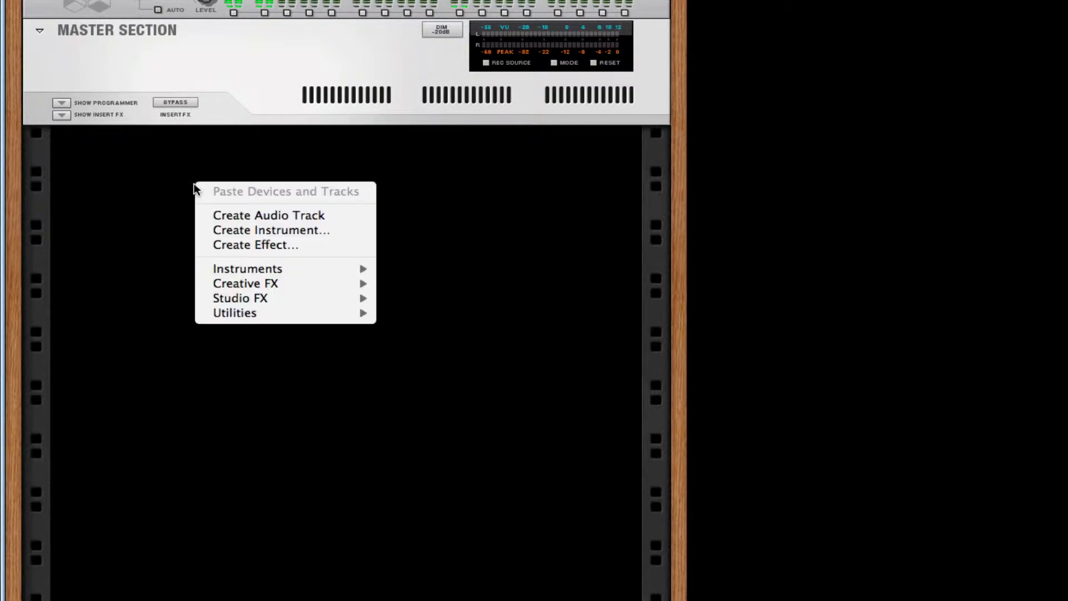
{"action": "mouse_move", "coordinate": [287, 323]}
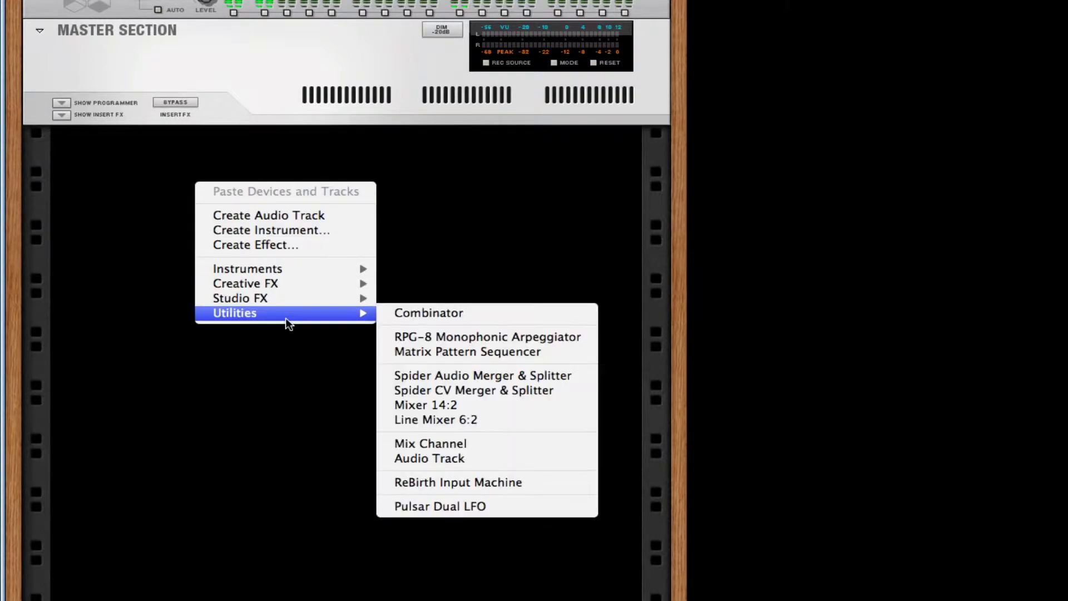
{"action": "left_click", "coordinate": [246, 174]}
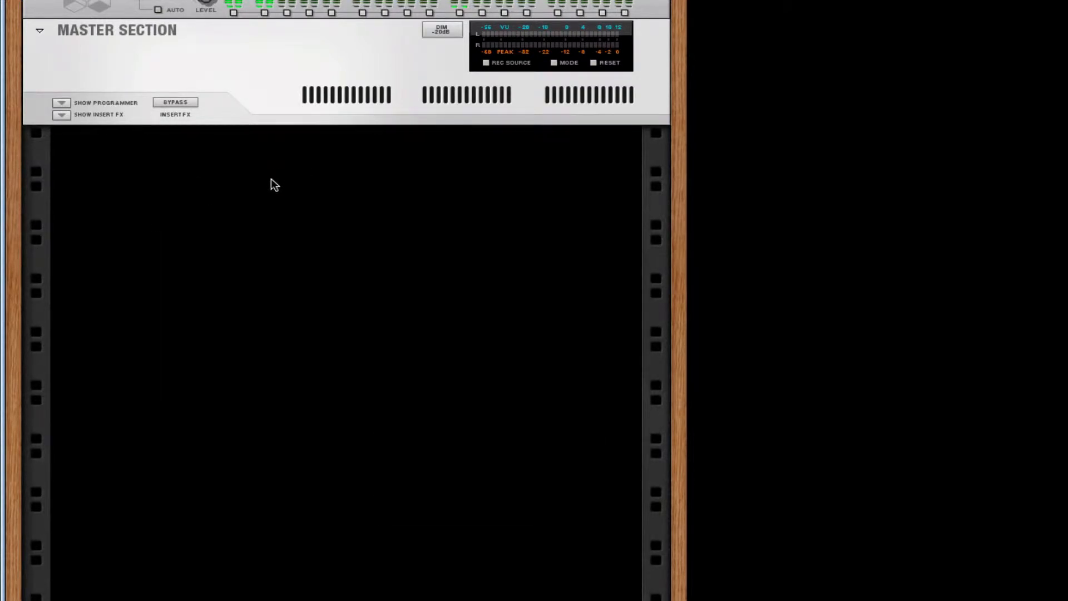
{"action": "right_click", "coordinate": [260, 210]}
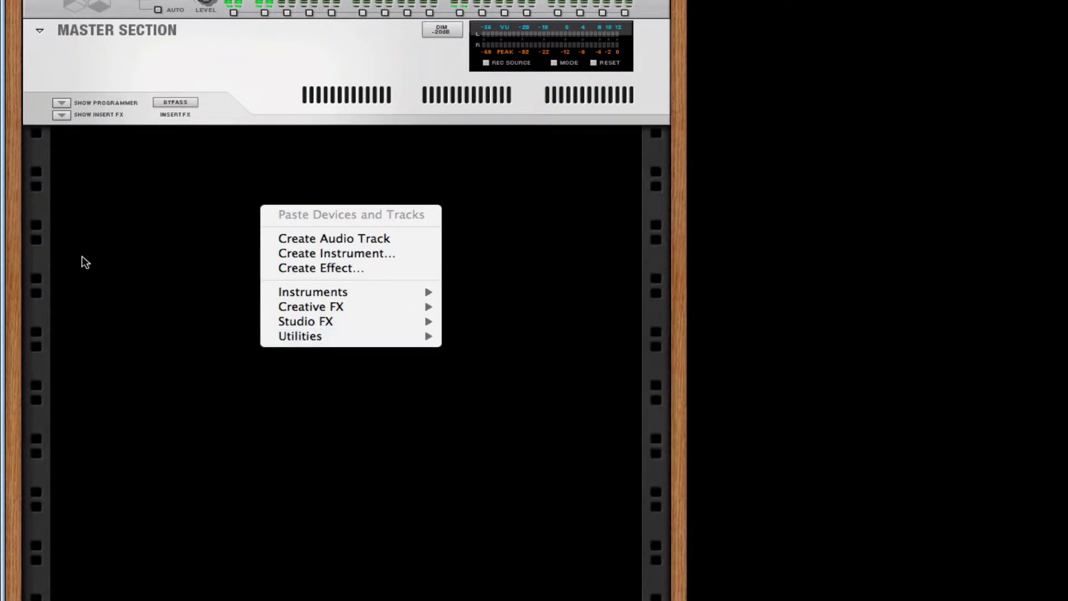
{"action": "left_click", "coordinate": [82, 256]}
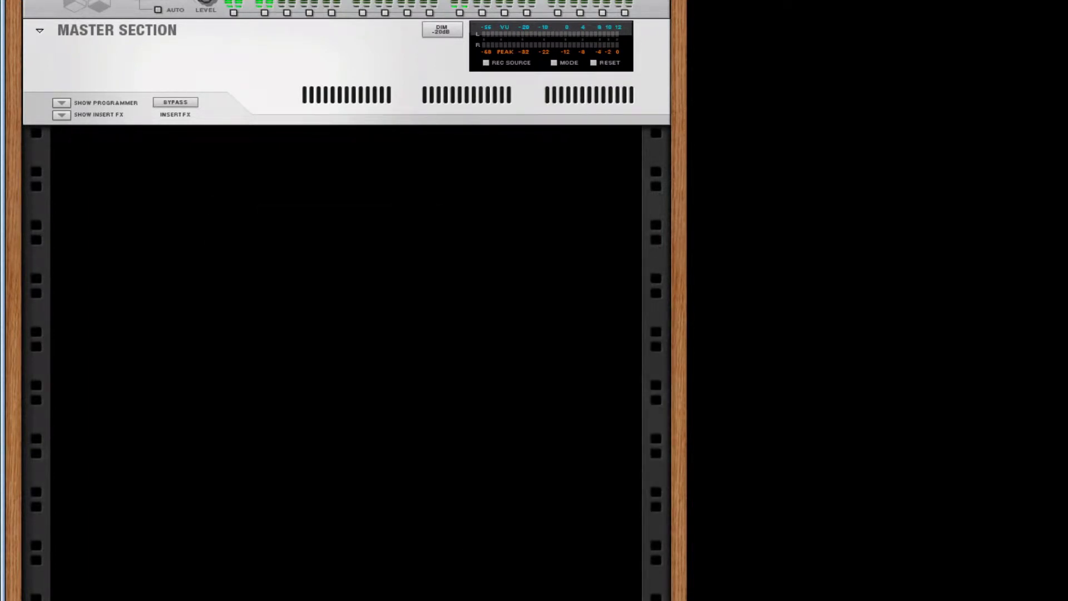
Add a Combinator to the empty rack from the device browser's Utilities list.
{"action": "key", "text": "F8"}
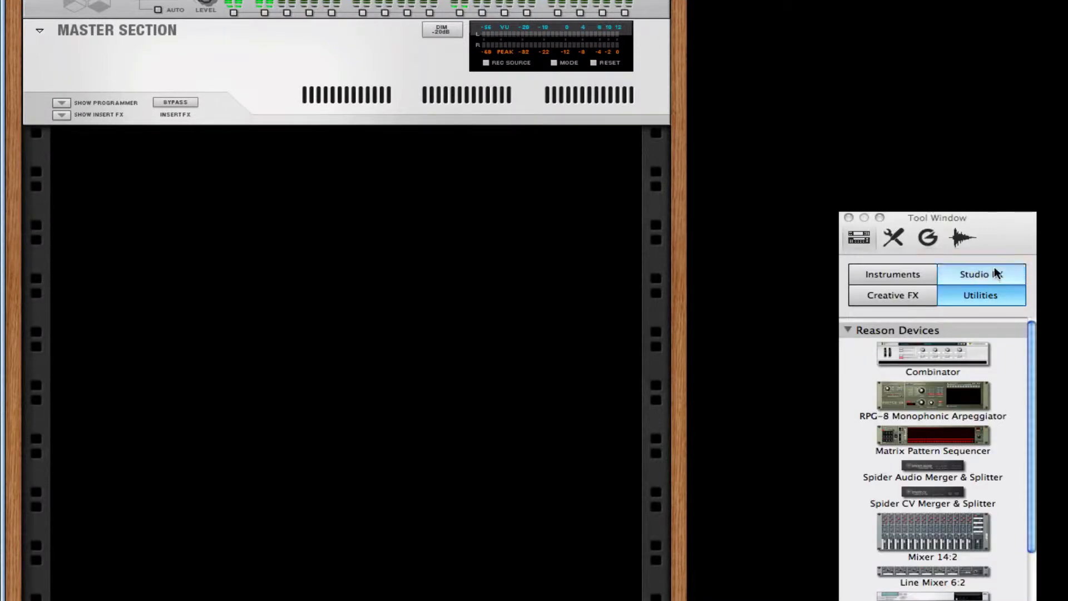
{"action": "left_click_drag", "start_coordinate": [1011, 235], "coordinate": [456, 215]}
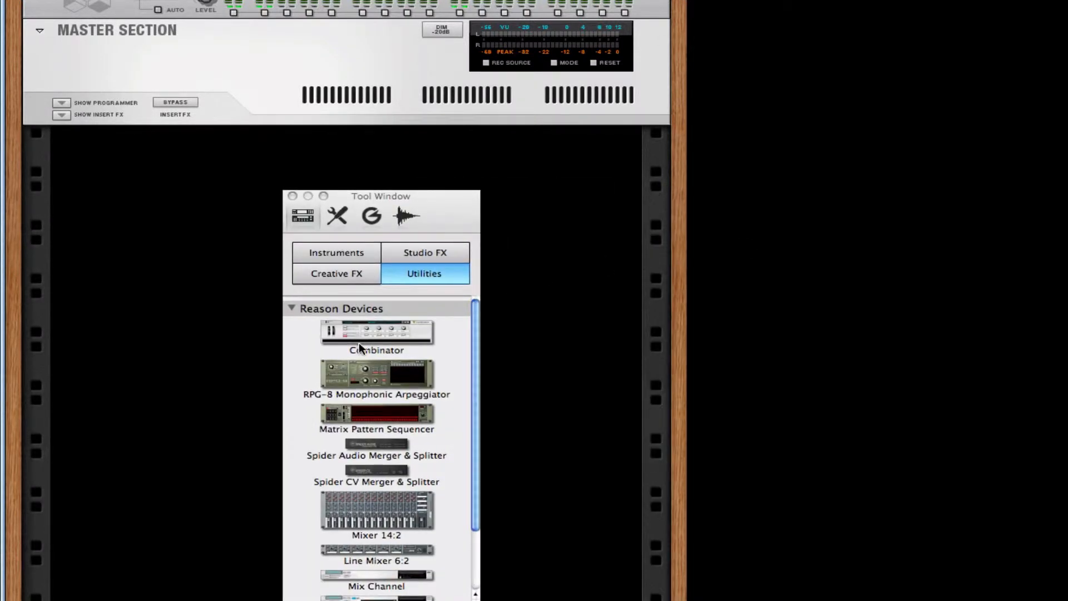
{"action": "left_click_drag", "start_coordinate": [358, 341], "coordinate": [139, 288]}
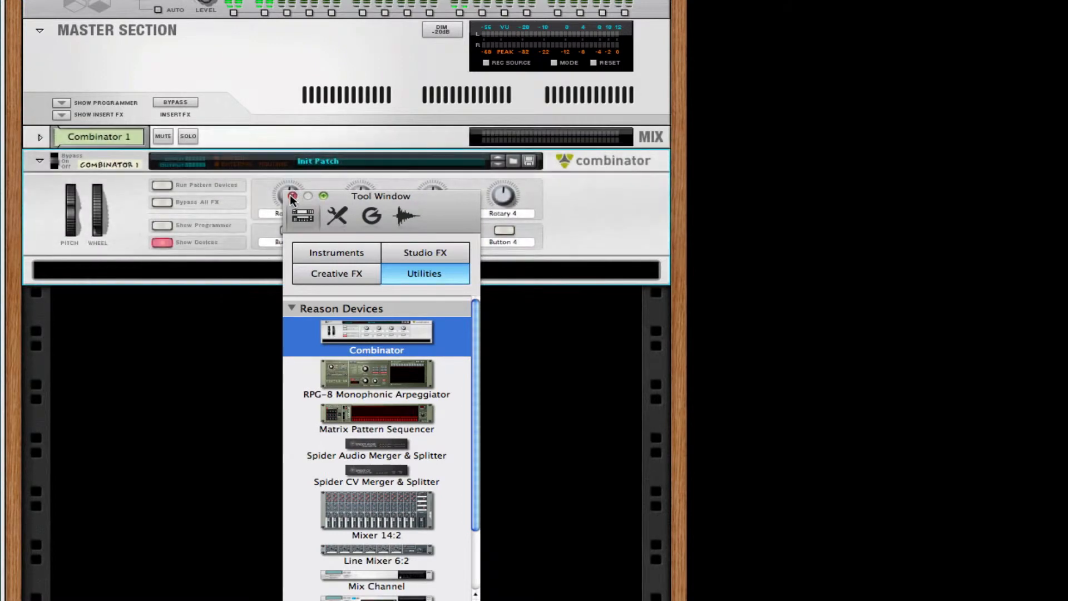
{"action": "left_click", "coordinate": [293, 195]}
Create a Malström Graintable Synthesizer inside the Combinator.
{"action": "right_click", "coordinate": [257, 271]}
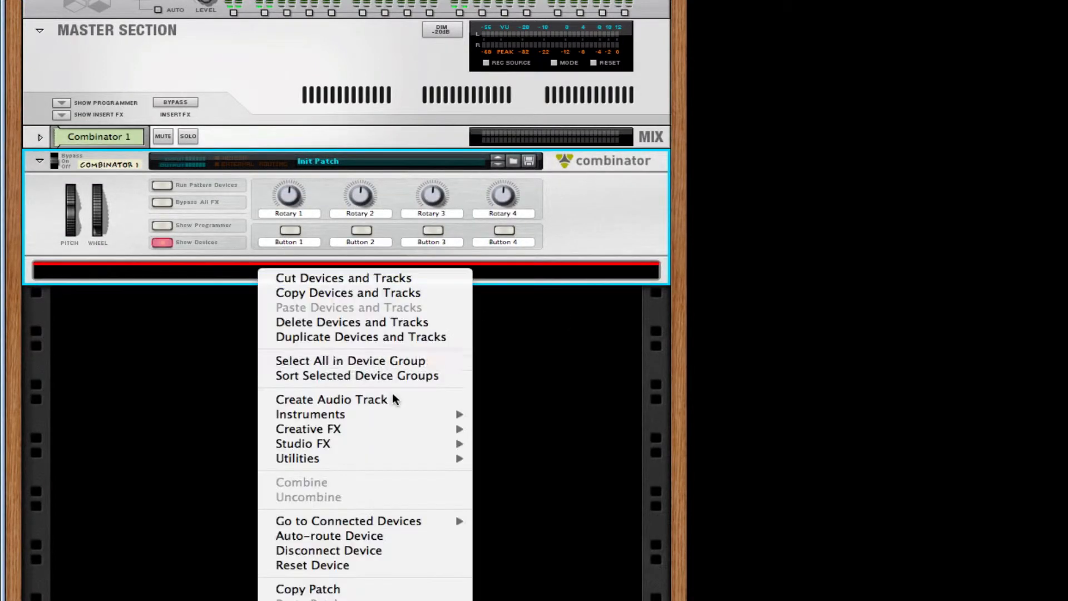
{"action": "mouse_move", "coordinate": [346, 418]}
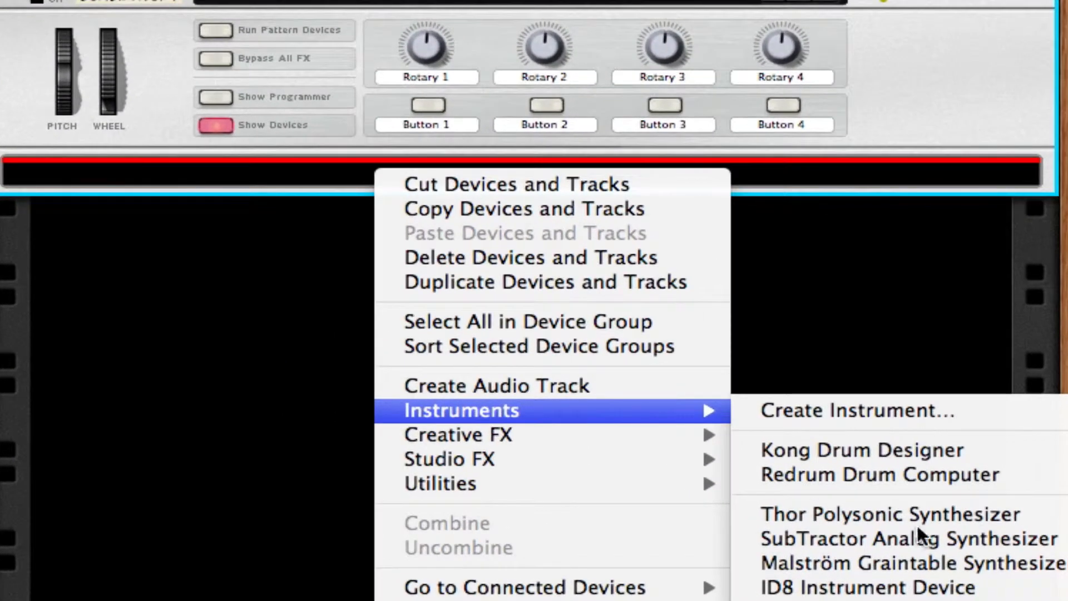
{"action": "left_click", "coordinate": [885, 563]}
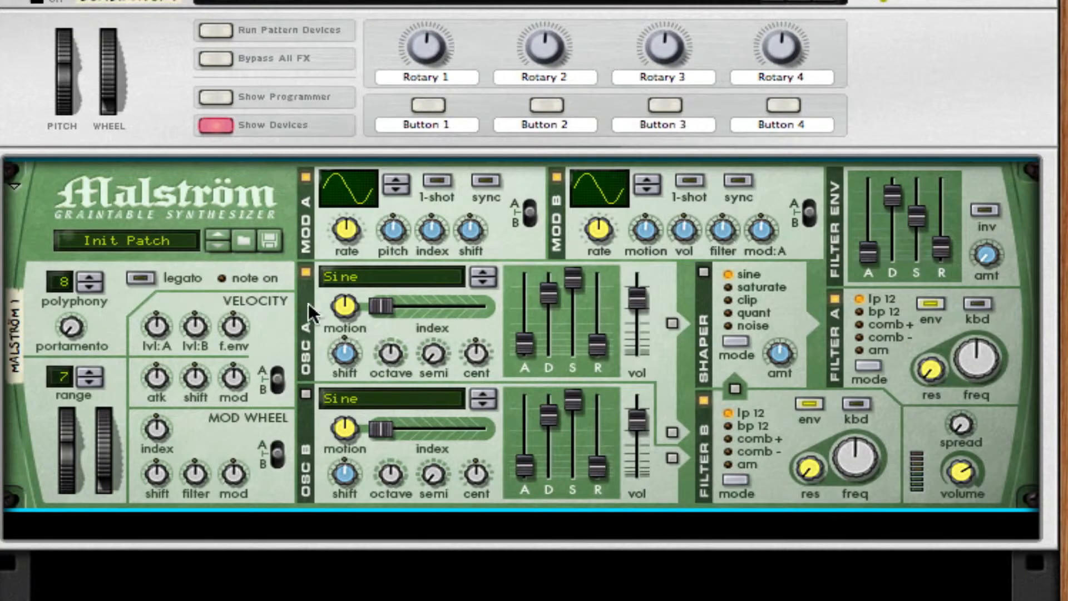
Toggle the Malström's Mod B, filter routing and filter A switches.
{"action": "right_click", "coordinate": [269, 301]}
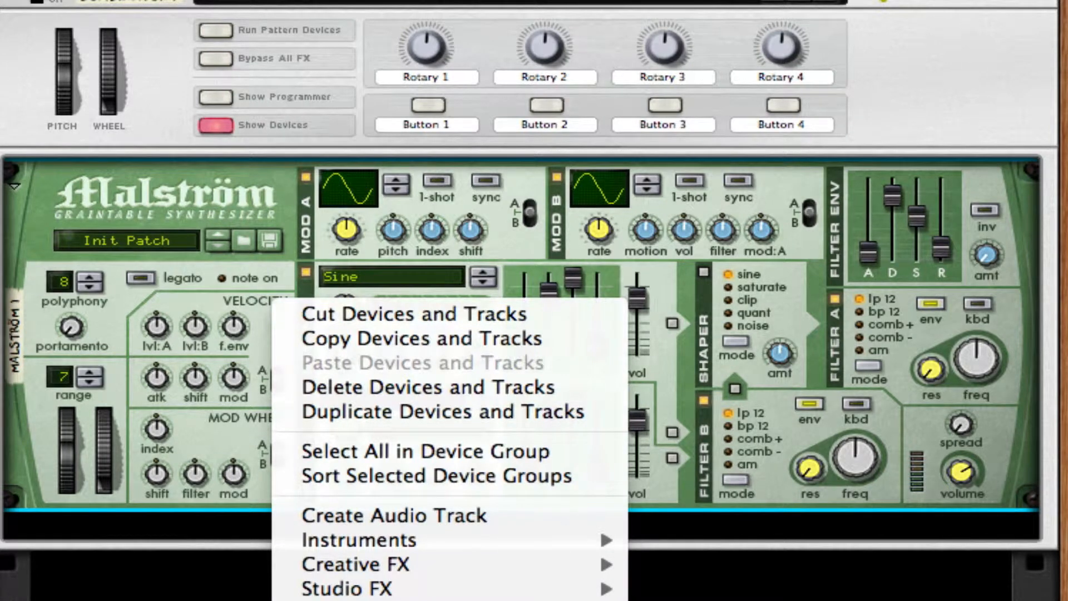
{"action": "key", "text": "Escape"}
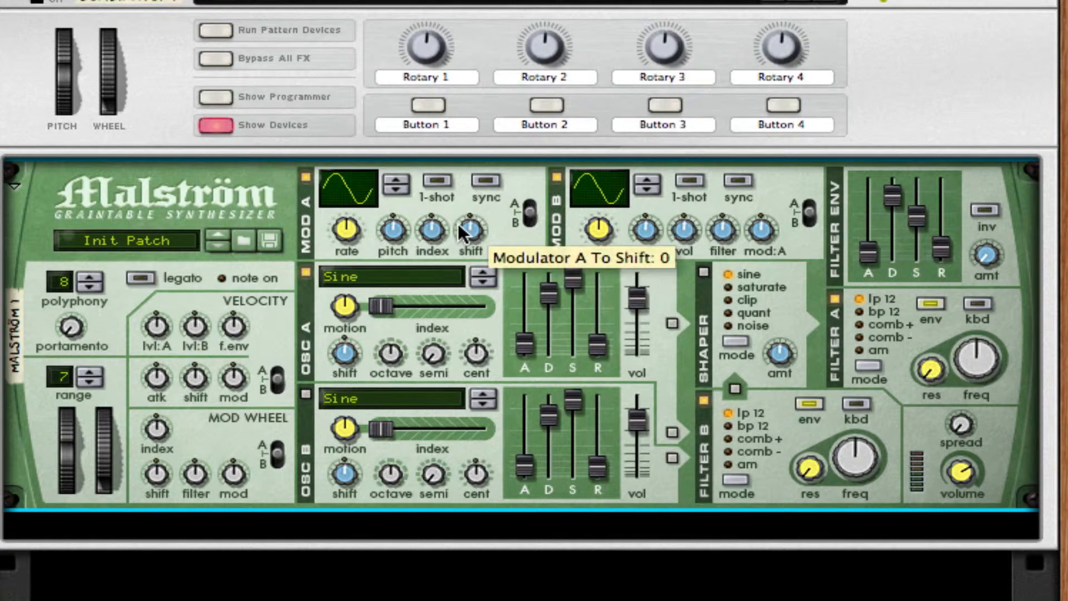
{"action": "left_click", "coordinate": [557, 177]}
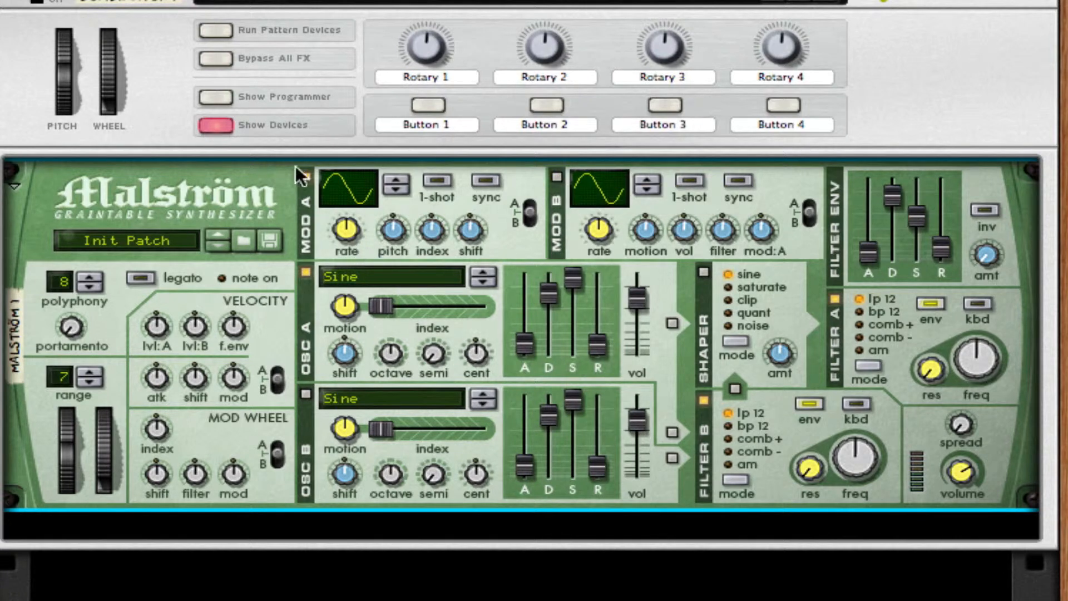
{"action": "left_click", "coordinate": [704, 398]}
{"action": "left_click", "coordinate": [838, 298]}
Set Mod A to a decaying curve, raise its pitch amount, enable sync and nudge its shift knob.
{"action": "left_click_drag", "start_coordinate": [362, 192], "coordinate": [384, 167]}
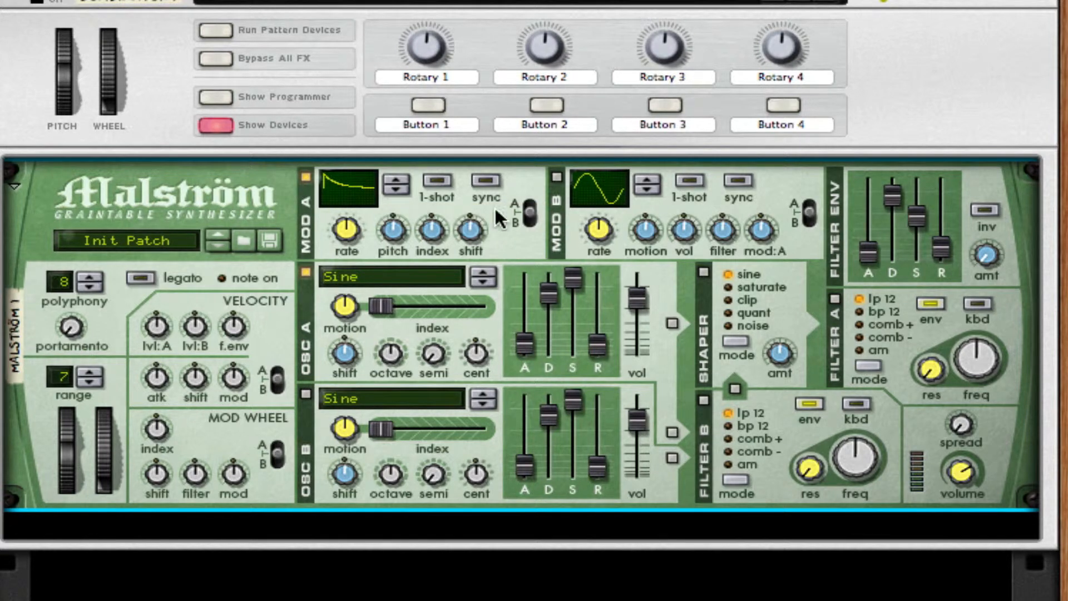
{"action": "left_click_drag", "start_coordinate": [390, 228], "coordinate": [346, 225]}
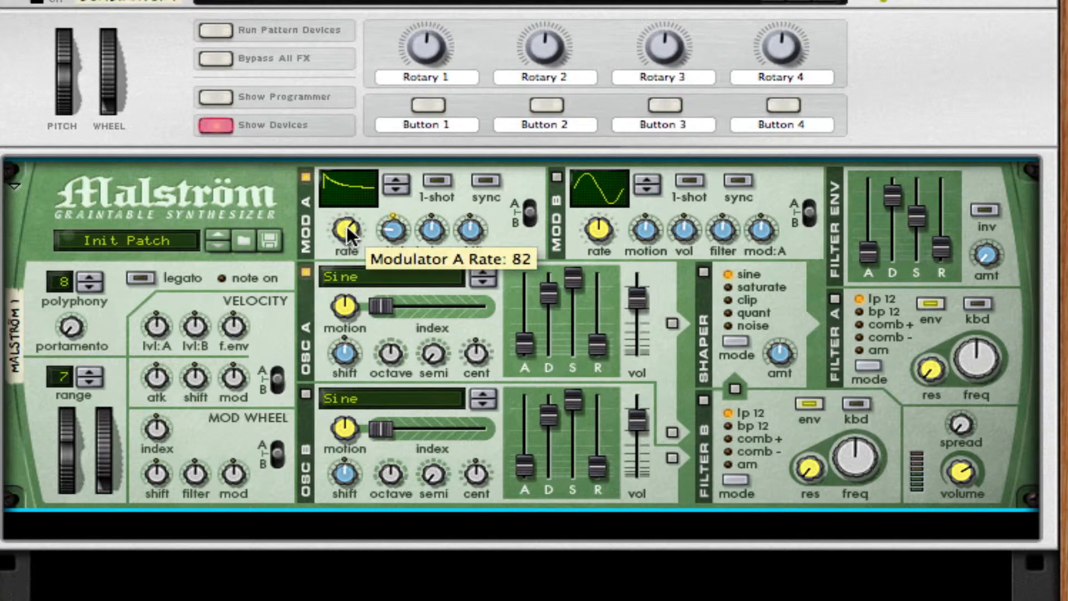
{"action": "left_click", "coordinate": [485, 181]}
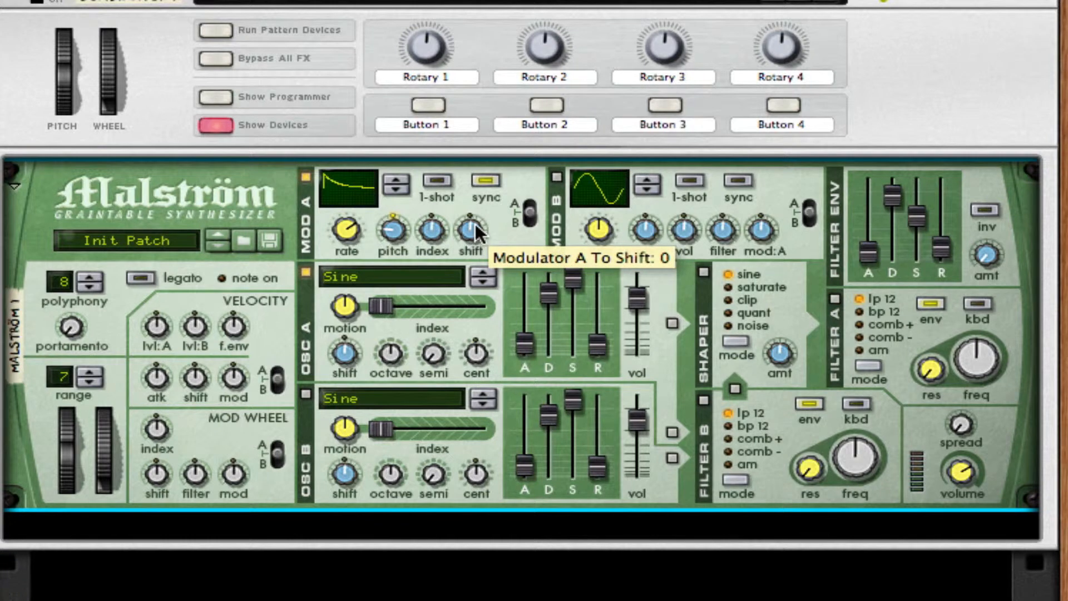
{"action": "left_click_drag", "start_coordinate": [473, 227], "coordinate": [473, 221]}
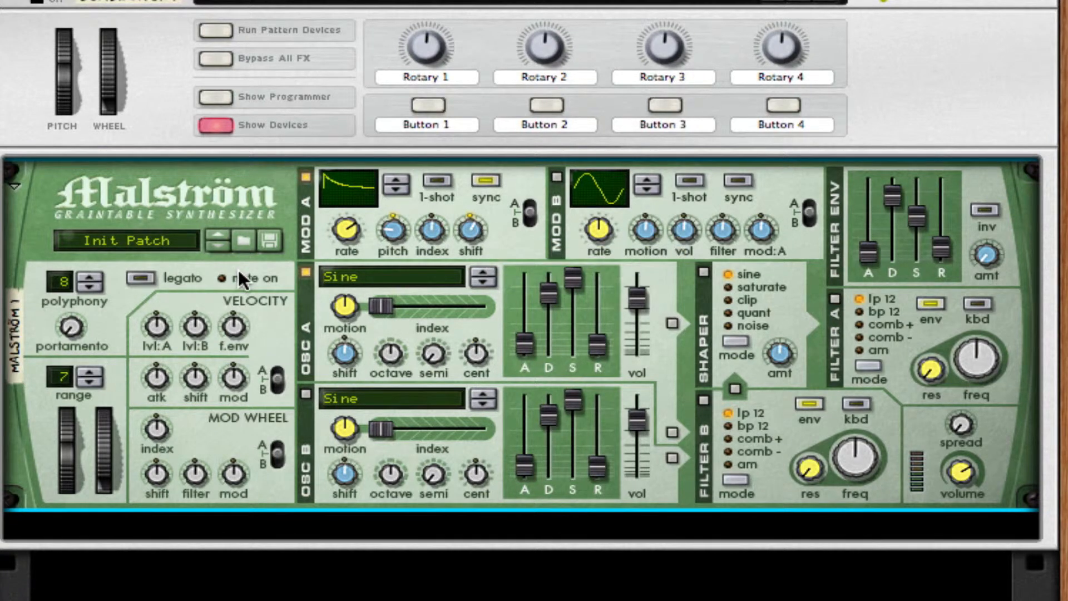
Set oscillator A's graintable to Voice: FemaleFalsetto and its motion to about -36.
{"action": "left_click", "coordinate": [360, 277]}
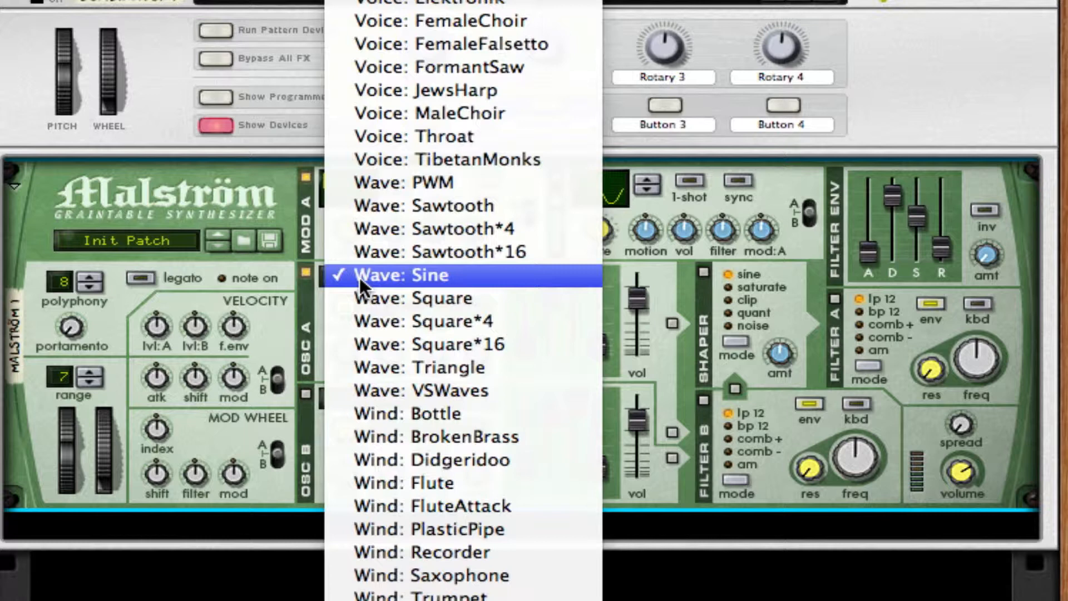
{"action": "left_click", "coordinate": [500, 46]}
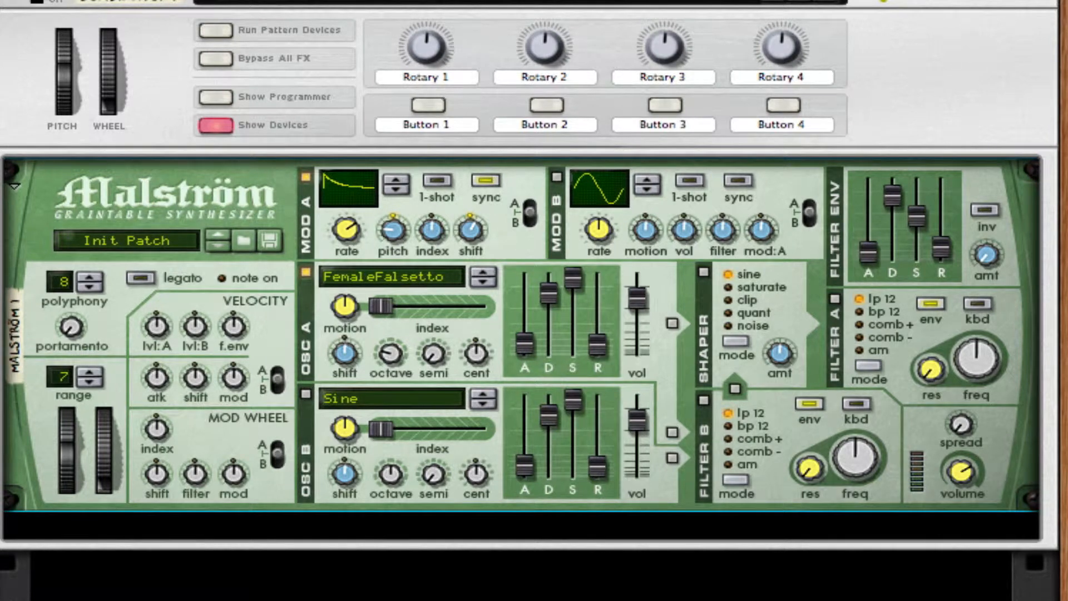
{"action": "left_click_drag", "start_coordinate": [344, 305], "coordinate": [341, 330]}
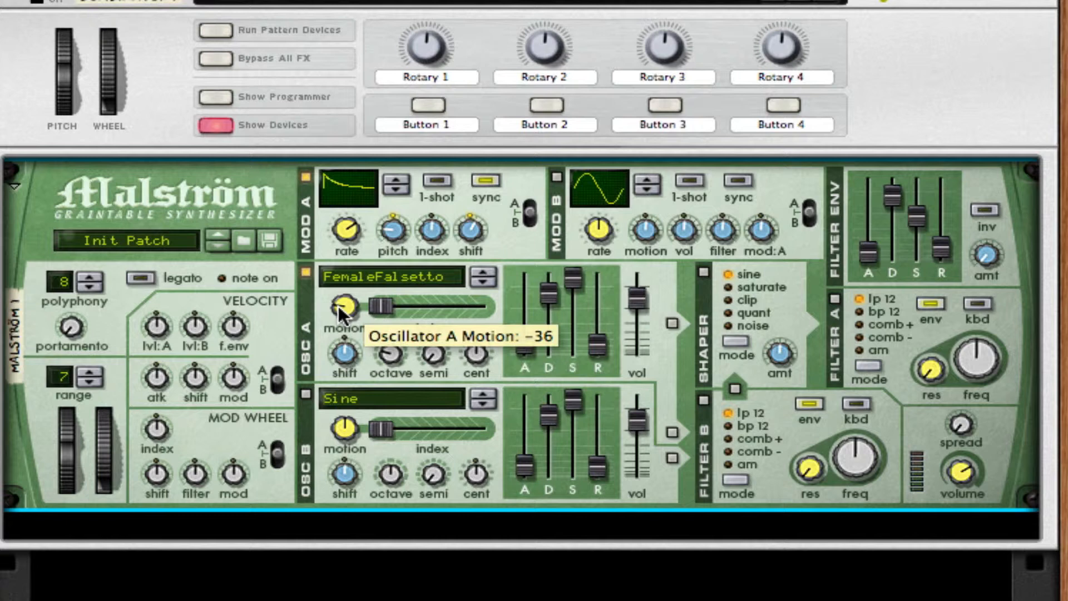
{"action": "left_click_drag", "start_coordinate": [338, 305], "coordinate": [338, 306]}
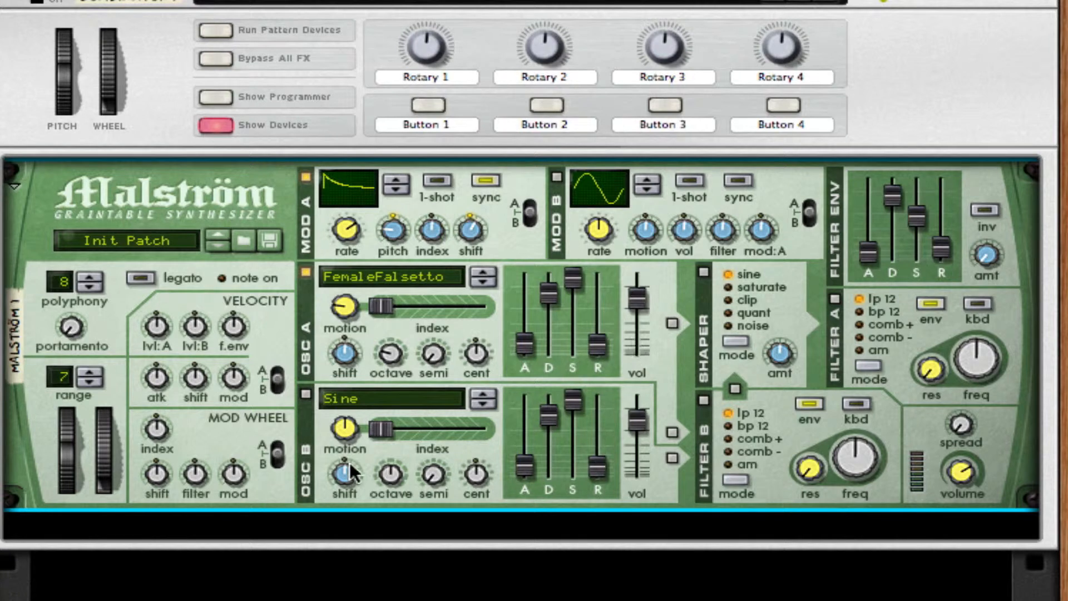
Enable oscillator B, load the Voice: JewsHarp graintable, and lower its motion and octave.
{"action": "left_click", "coordinate": [305, 393]}
{"action": "left_click", "coordinate": [372, 403]}
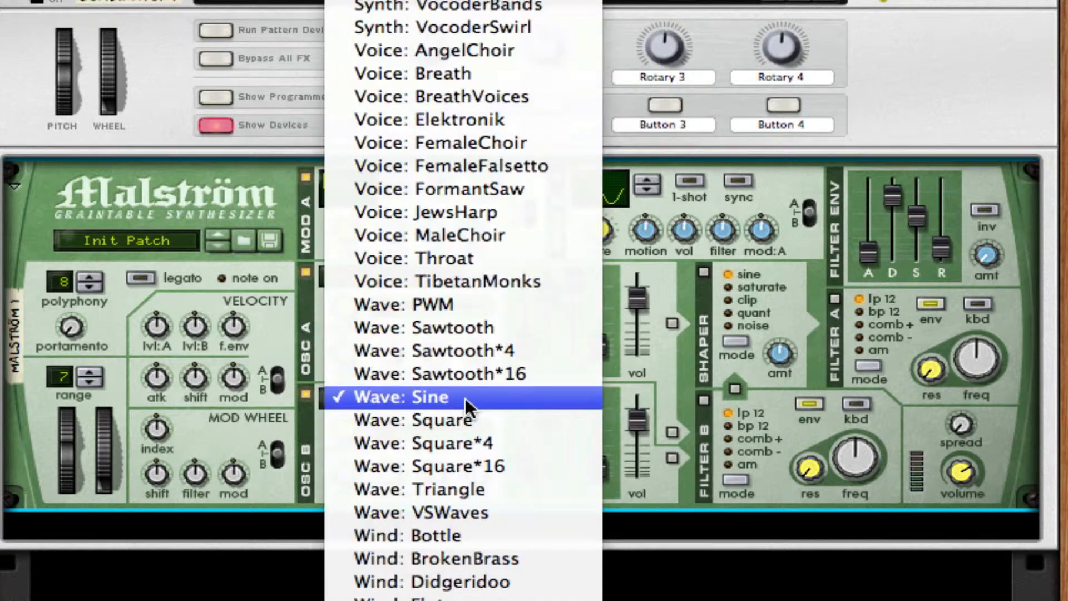
{"action": "left_click", "coordinate": [518, 214]}
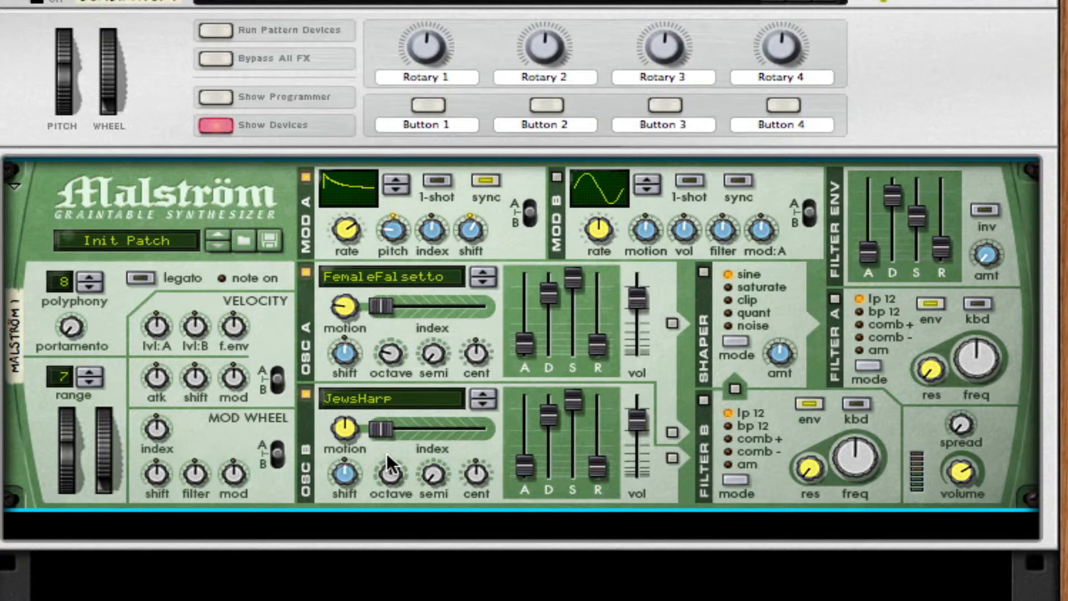
{"action": "left_click_drag", "start_coordinate": [327, 431], "coordinate": [335, 451]}
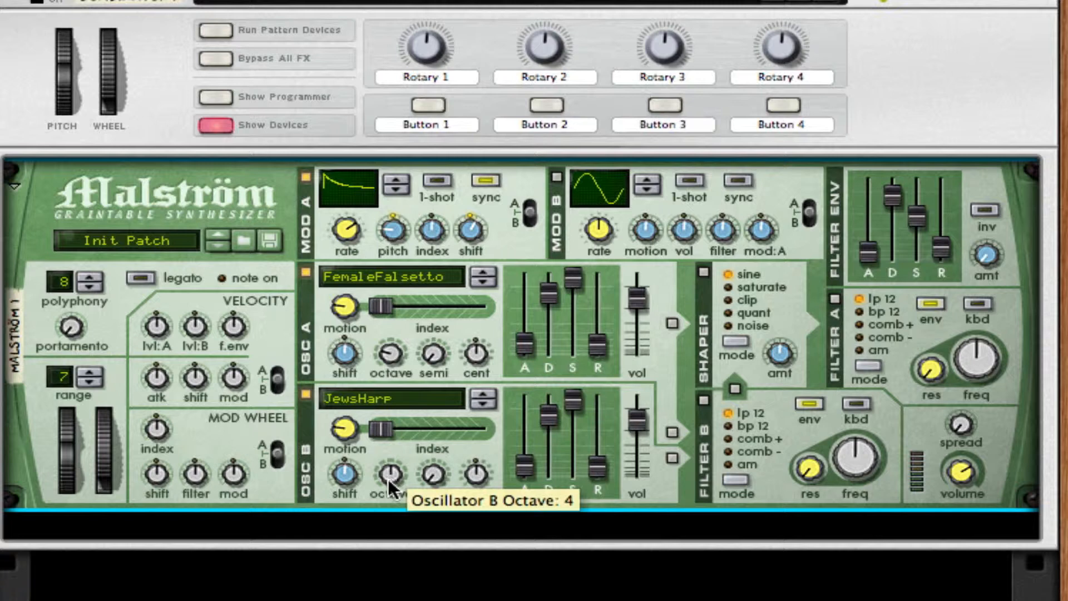
{"action": "left_click_drag", "start_coordinate": [388, 478], "coordinate": [386, 494]}
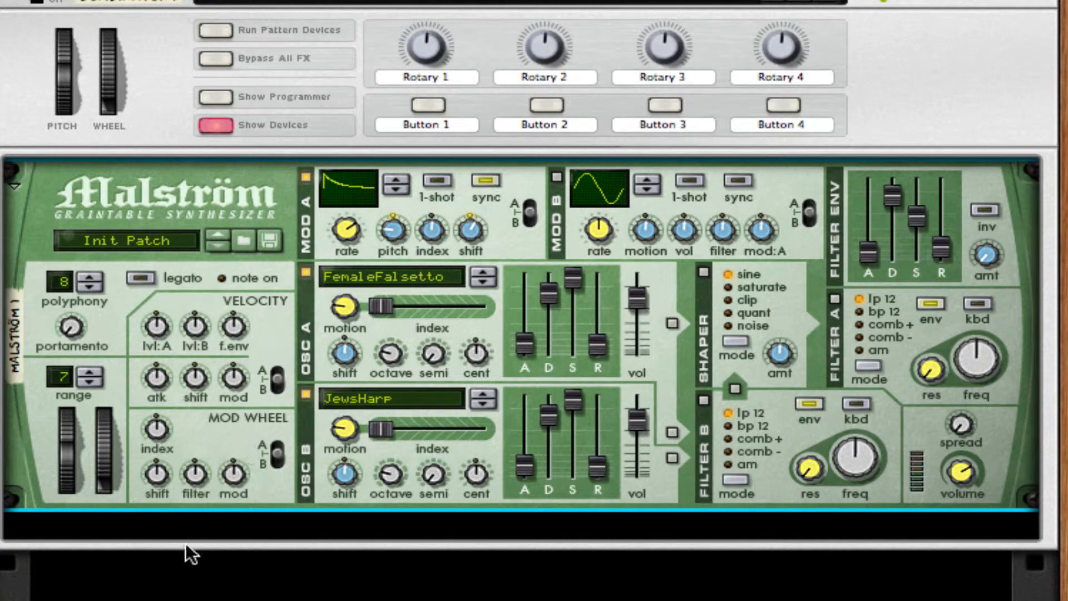
Add an RV7000 Advanced Reverb below the Malström, set its Dry/Wet to 18 and lower its Decay.
{"action": "right_click", "coordinate": [292, 475]}
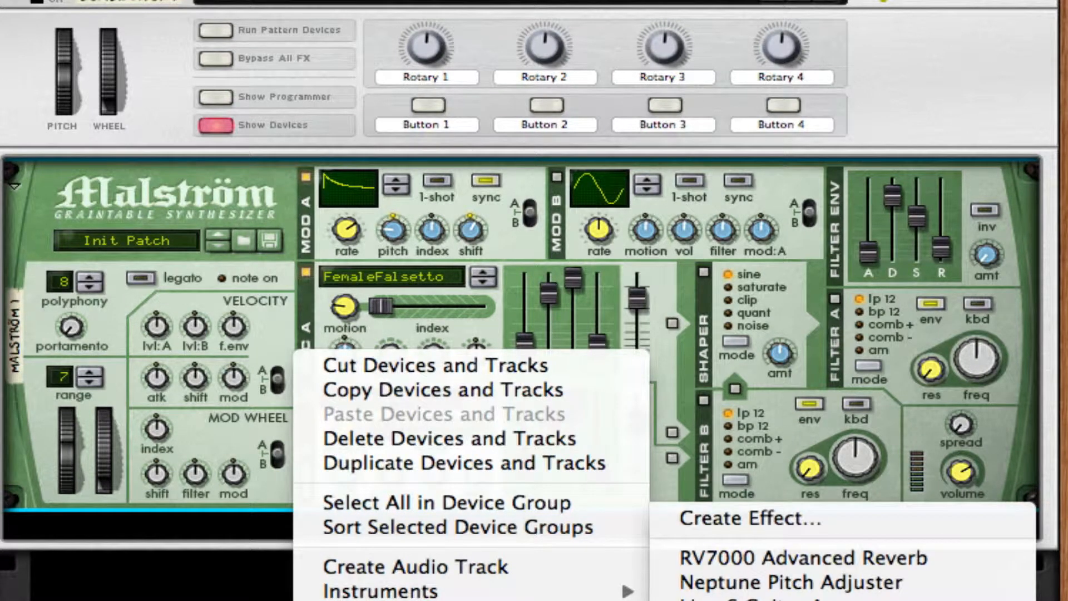
{"action": "left_click", "coordinate": [726, 559]}
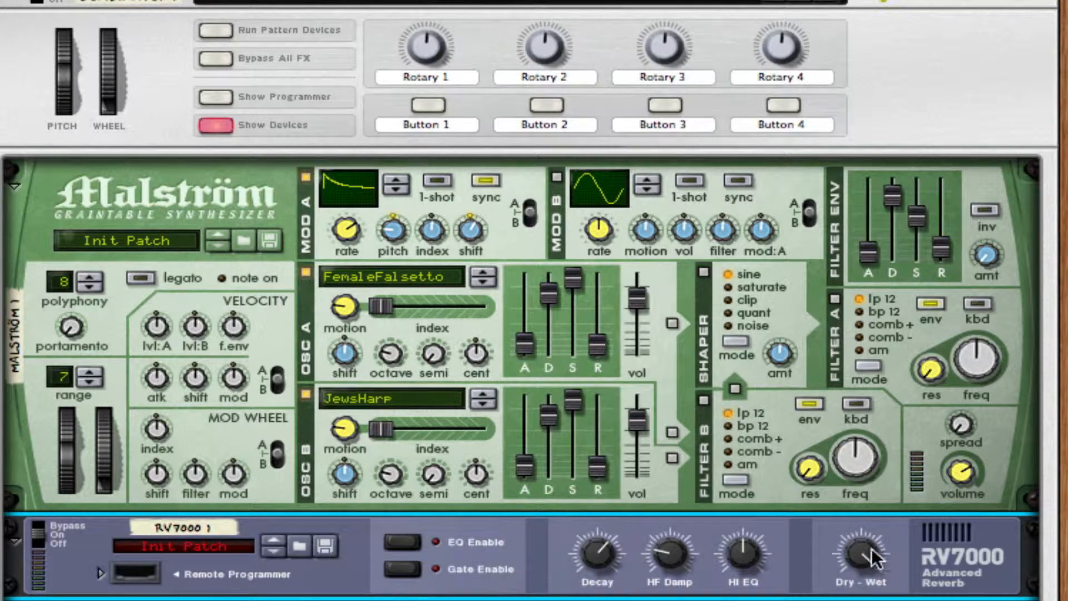
{"action": "left_click_drag", "start_coordinate": [871, 558], "coordinate": [872, 581]}
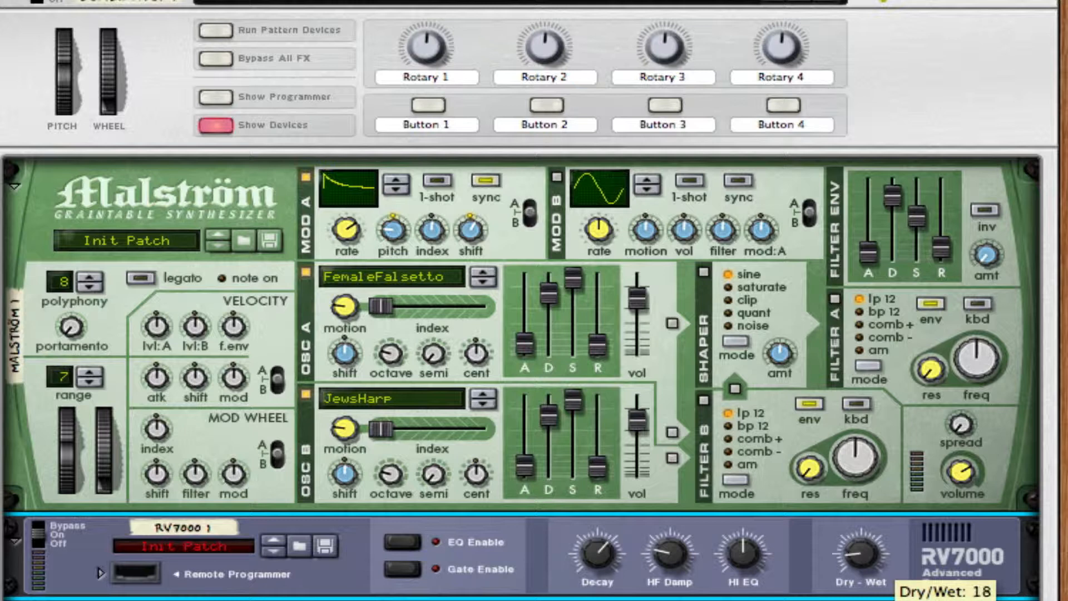
{"action": "left_click_drag", "start_coordinate": [608, 542], "coordinate": [603, 582]}
Add a Line 6 Bass Amp below the reverb and switch on its compressor.
{"action": "right_click", "coordinate": [974, 308]}
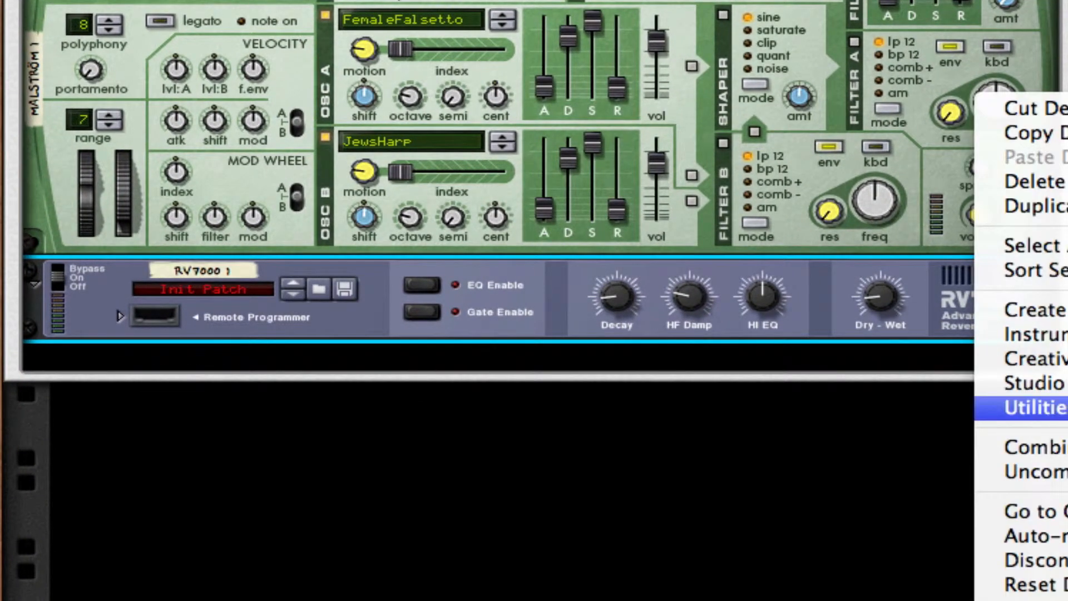
{"action": "left_click", "coordinate": [1067, 384]}
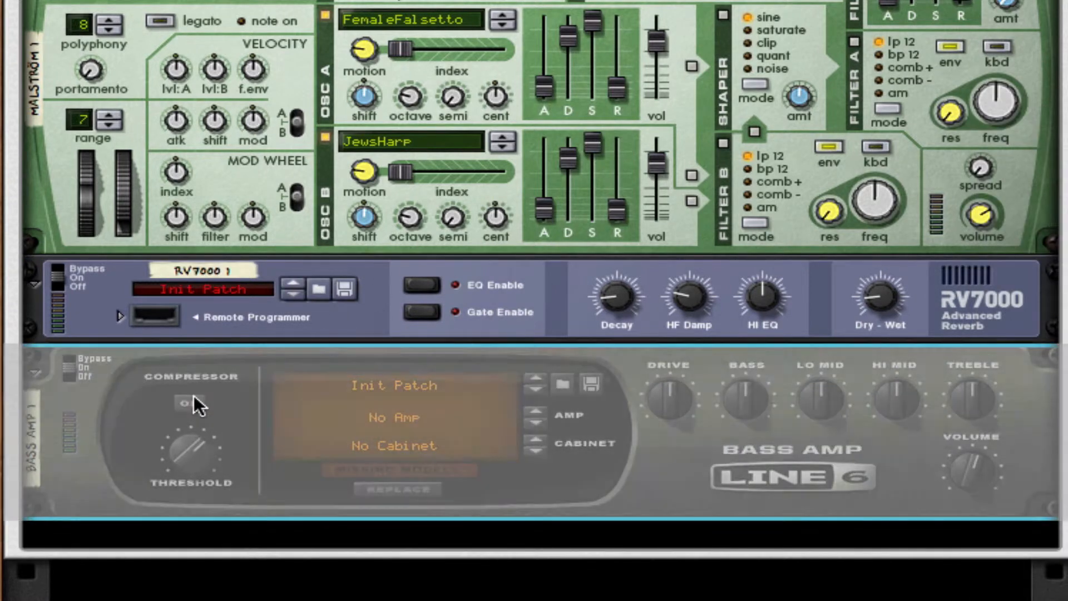
{"action": "left_click", "coordinate": [193, 402]}
Add an MClass Equalizer below the bass amp.
{"action": "scroll", "coordinate": [782, 279], "scroll_direction": "down", "scroll_amount": 5}
{"action": "right_click", "coordinate": [783, 280]}
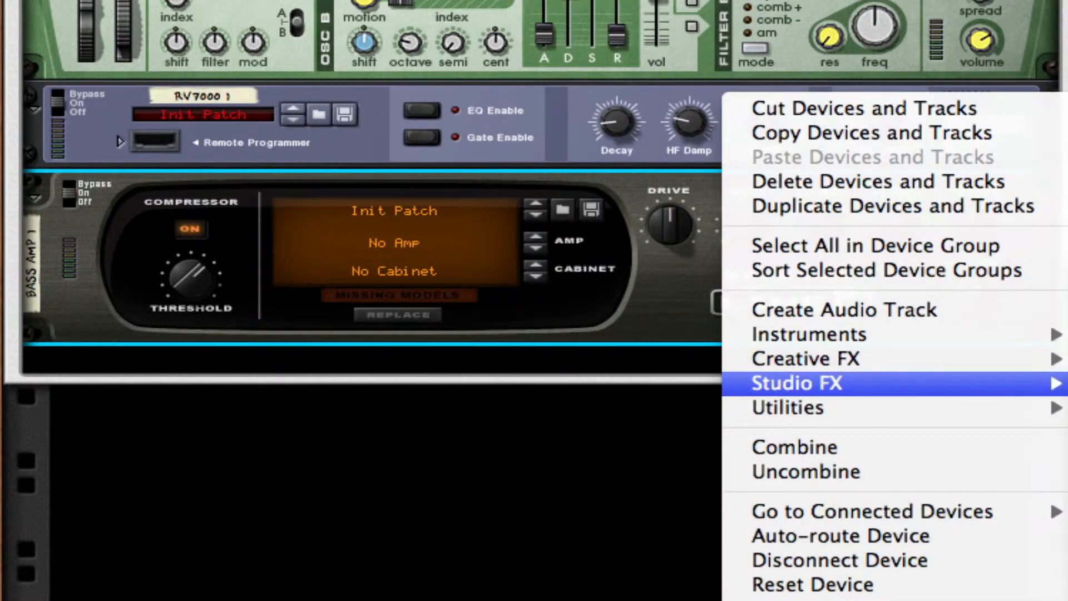
{"action": "left_click", "coordinate": [626, 345]}
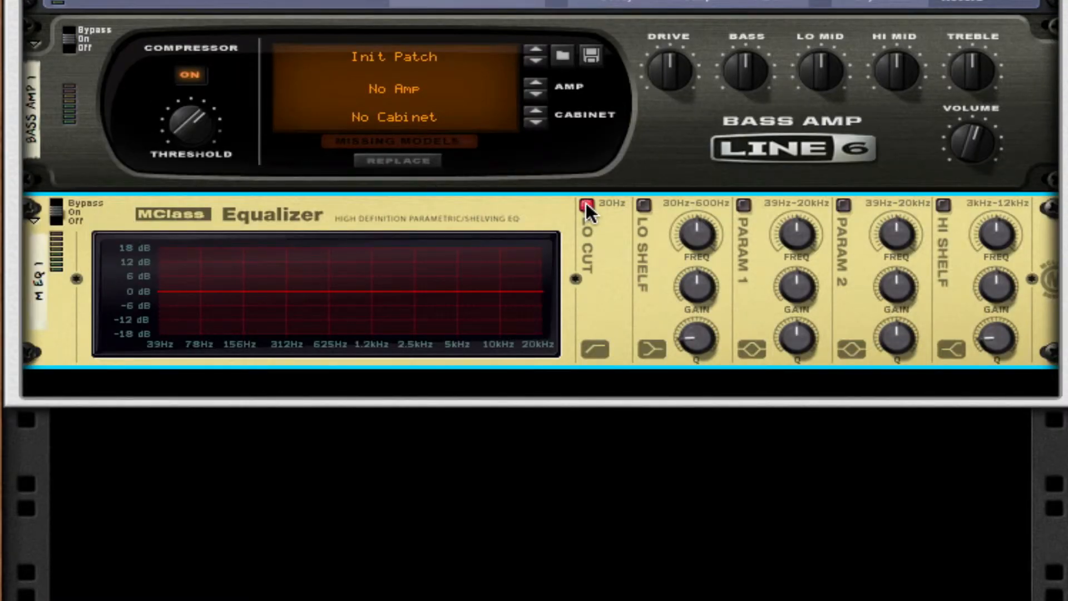
Enable the equalizer's Lo Cut, Parametric 1 and Parametric 2 bands.
{"action": "left_click", "coordinate": [586, 204]}
{"action": "left_click", "coordinate": [743, 204]}
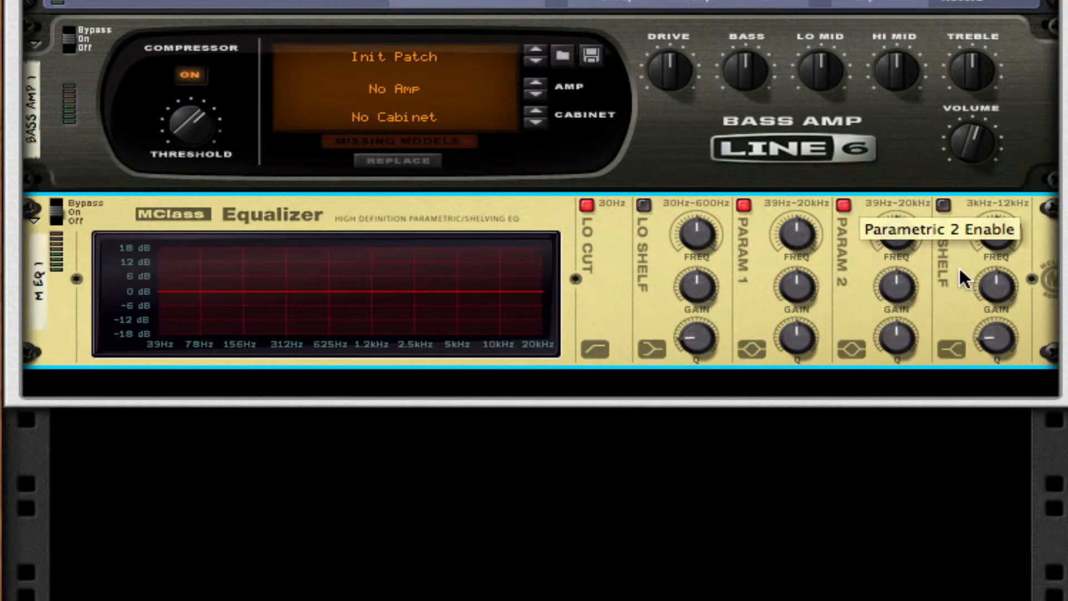
{"action": "left_click", "coordinate": [843, 205]}
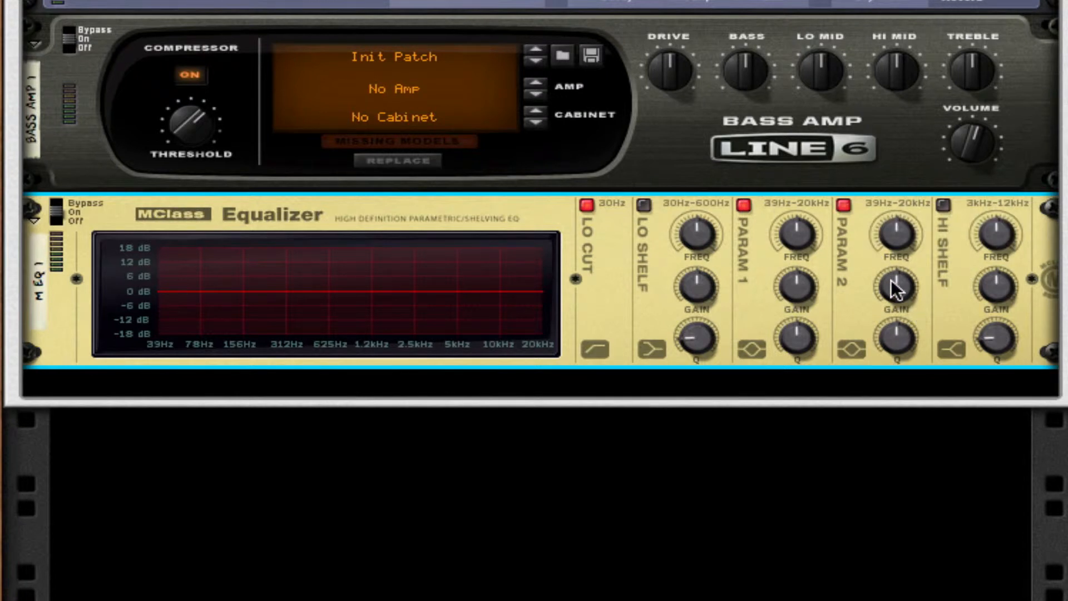
Turn both parametric bands into deep narrow cuts, lowering their gain, raising Q and adjusting Parametric 1's frequency.
{"action": "left_click_drag", "start_coordinate": [893, 285], "coordinate": [916, 386]}
{"action": "left_click_drag", "start_coordinate": [896, 339], "coordinate": [896, 317]}
{"action": "mouse_move", "coordinate": [806, 241]}
{"action": "left_mouse_down"}
{"action": "mouse_move", "coordinate": [801, 263]}
{"action": "mouse_move", "coordinate": [798, 229]}
{"action": "left_mouse_up"}
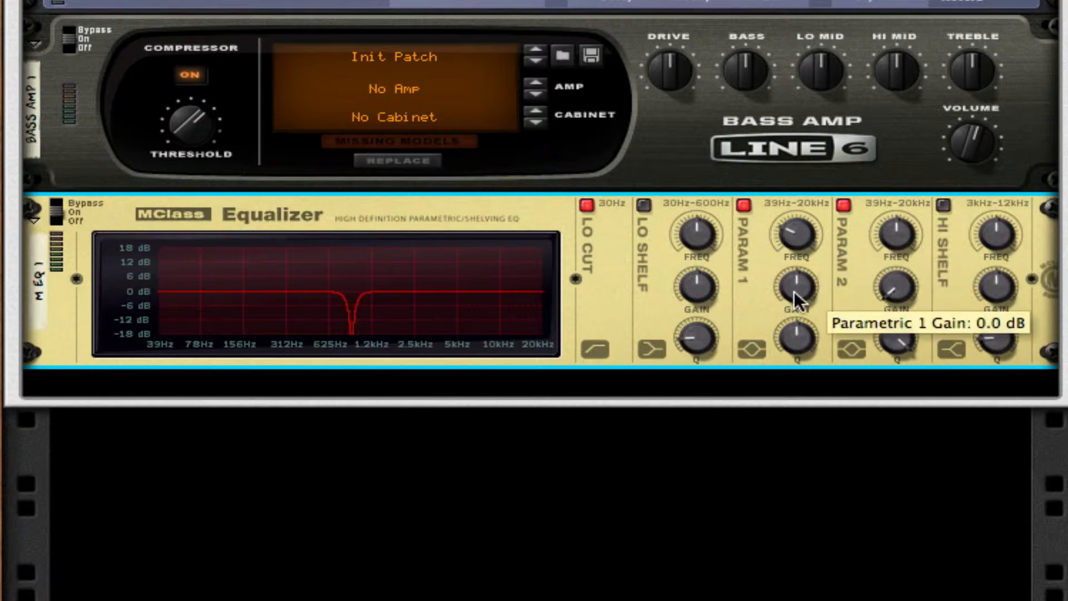
{"action": "left_click_drag", "start_coordinate": [796, 288], "coordinate": [798, 415]}
{"action": "left_click_drag", "start_coordinate": [799, 340], "coordinate": [803, 308]}
Enable the equalizer's Hi Shelf band, lower its gain and raise its frequency and Q.
{"action": "left_click", "coordinate": [942, 204]}
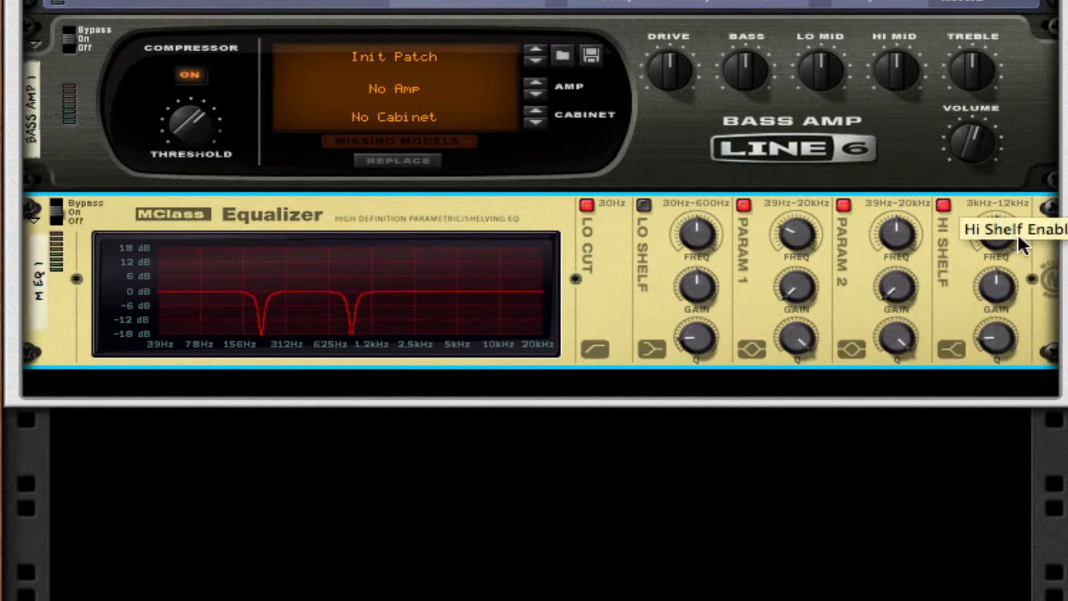
{"action": "left_click_drag", "start_coordinate": [1004, 282], "coordinate": [1016, 474]}
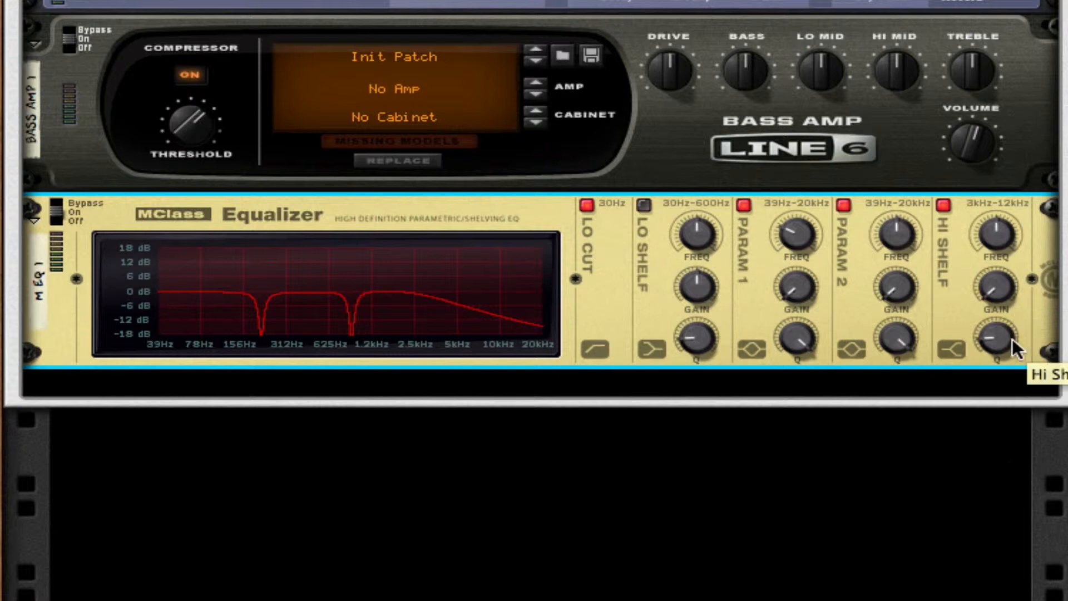
{"action": "left_click_drag", "start_coordinate": [998, 287], "coordinate": [1003, 259]}
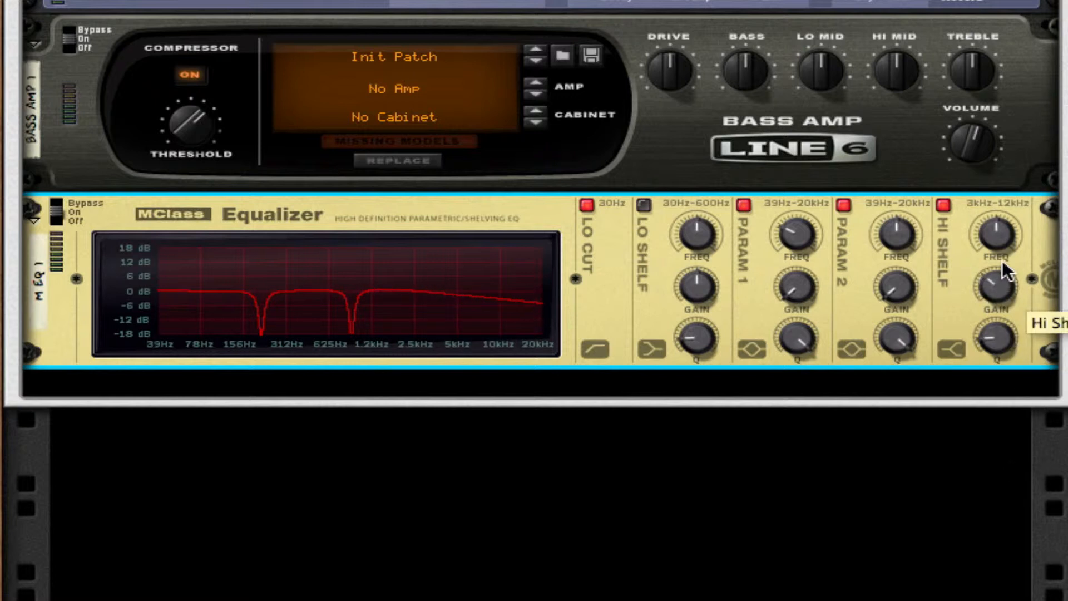
{"action": "left_click_drag", "start_coordinate": [996, 338], "coordinate": [997, 311]}
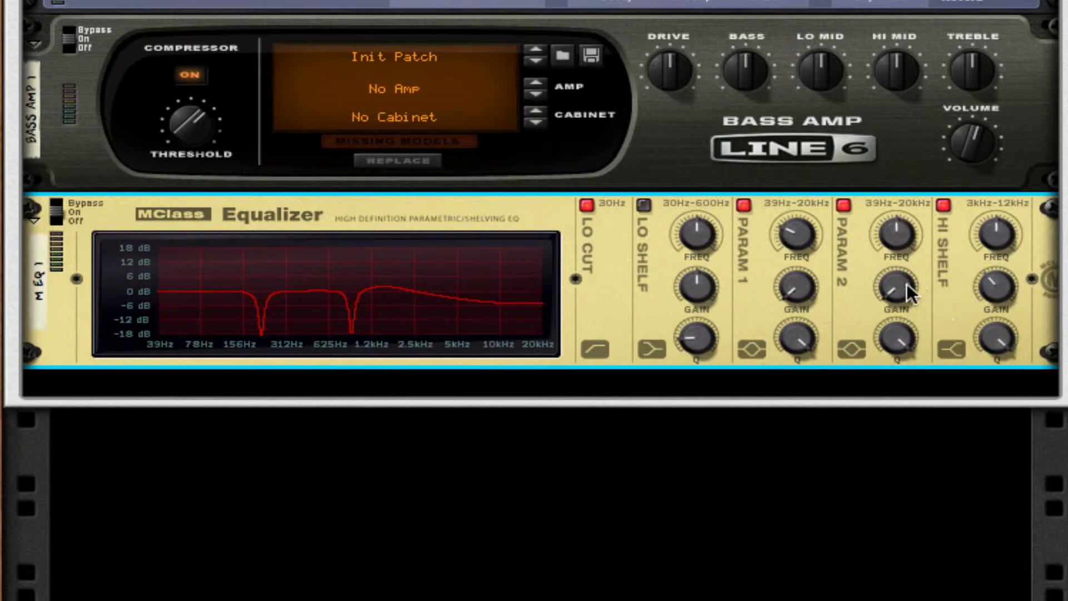
Add a Scream 4 Sound Destruction Unit below the equalizer and lower its damage control.
{"action": "right_click", "coordinate": [937, 274]}
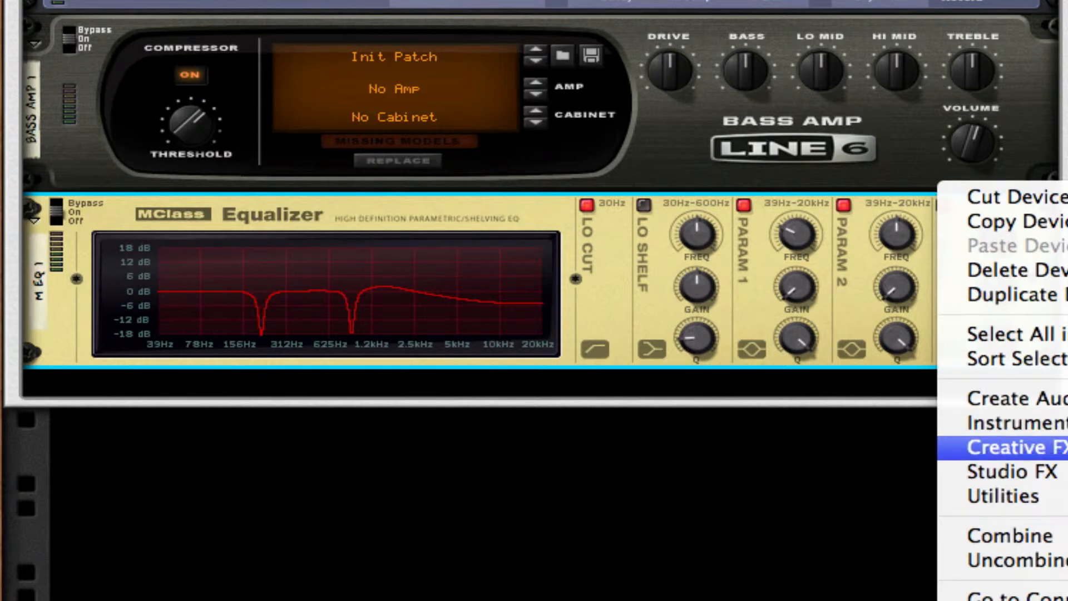
{"action": "left_click", "coordinate": [1065, 448]}
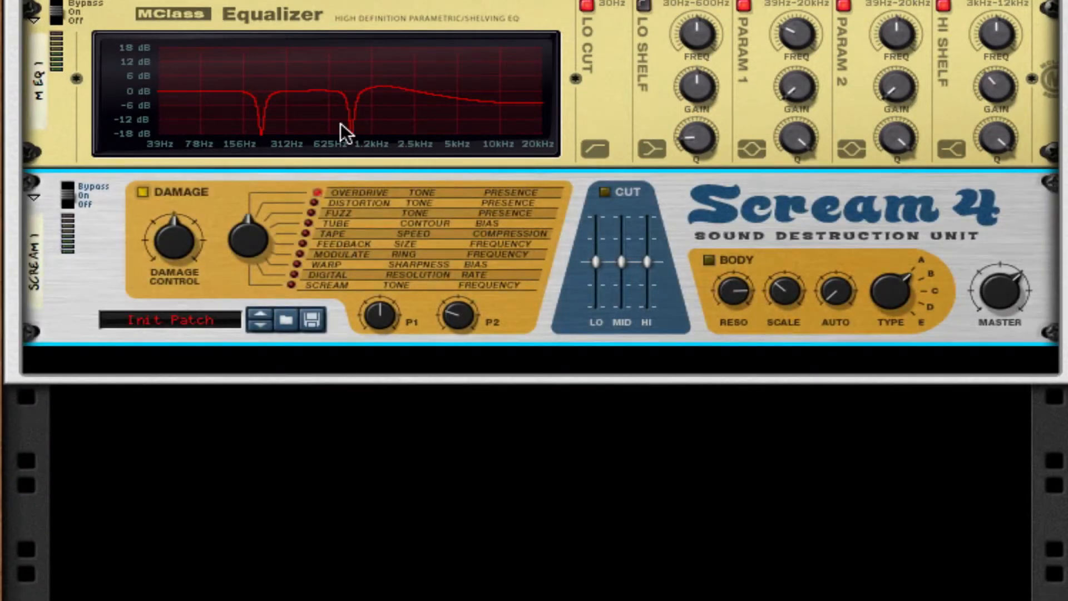
{"action": "left_click_drag", "start_coordinate": [156, 236], "coordinate": [158, 248]}
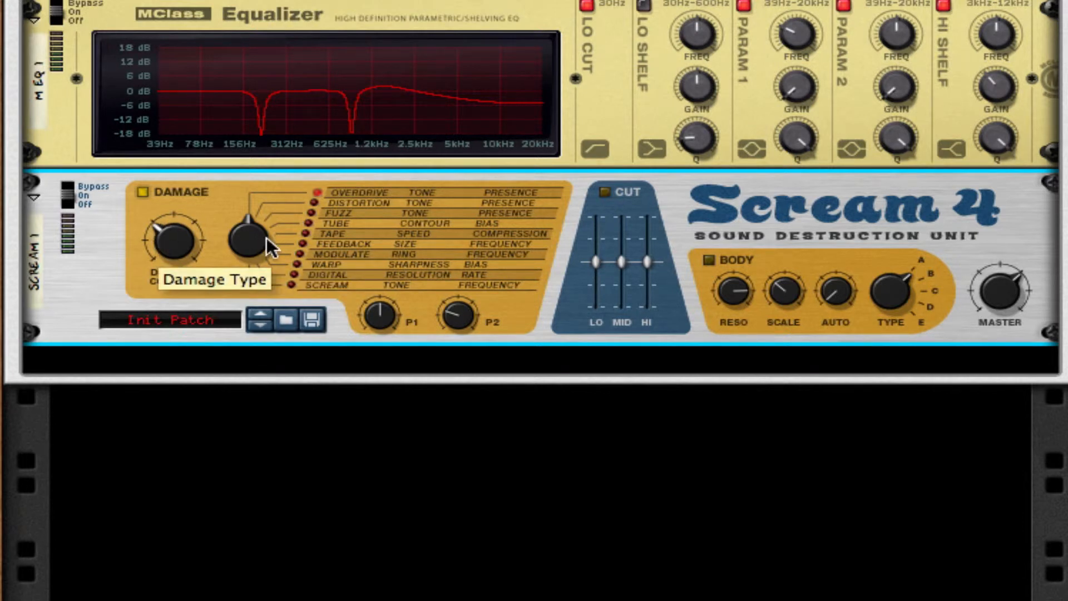
Set the Scream 4 damage type to Digital and raise its P1 and P2 knobs.
{"action": "left_click_drag", "start_coordinate": [260, 246], "coordinate": [250, 168]}
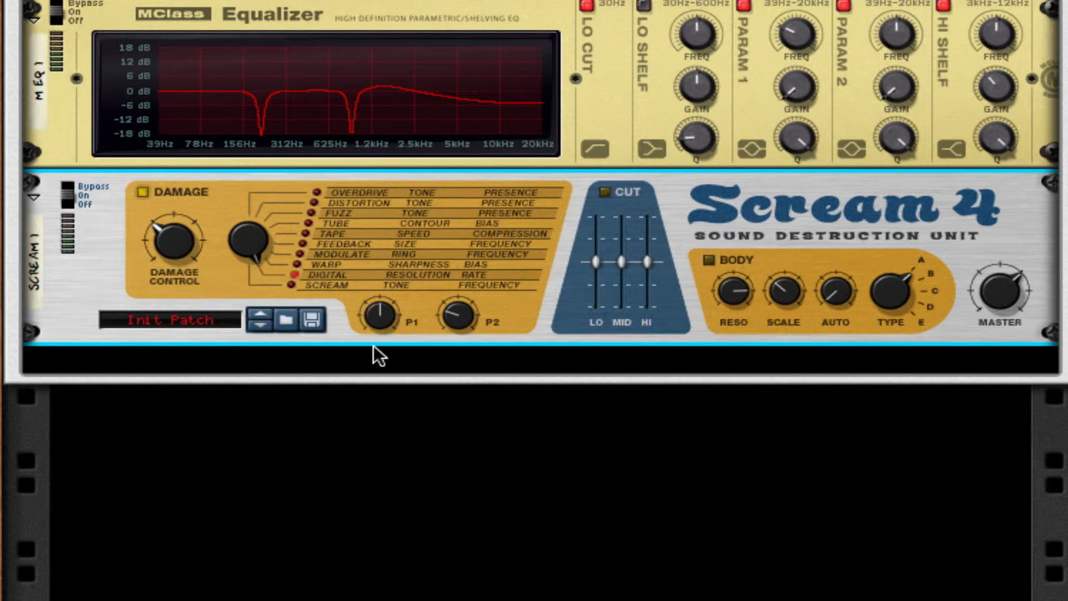
{"action": "left_click_drag", "start_coordinate": [385, 312], "coordinate": [432, 93]}
{"action": "left_click_drag", "start_coordinate": [443, 315], "coordinate": [486, 273]}
Add an MClass Maximizer below the Scream 4.
{"action": "right_click", "coordinate": [902, 245]}
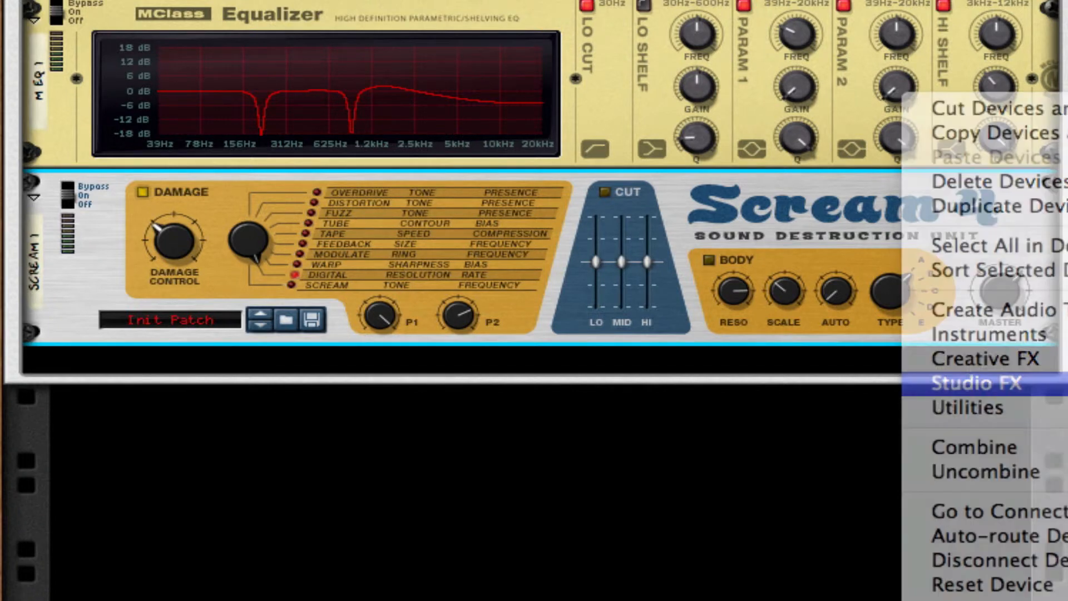
{"action": "left_click", "coordinate": [1062, 389]}
{"action": "left_click", "coordinate": [681, 358]}
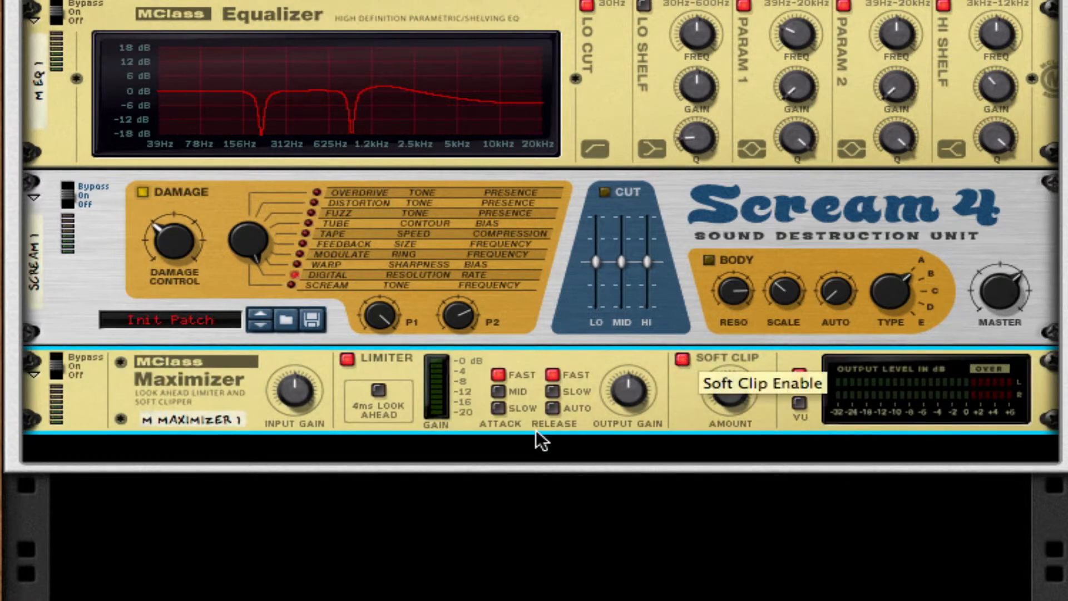
Set the Maximizer's release to Auto, switch off its limiter and raise the soft clip amount.
{"action": "left_click", "coordinate": [554, 407]}
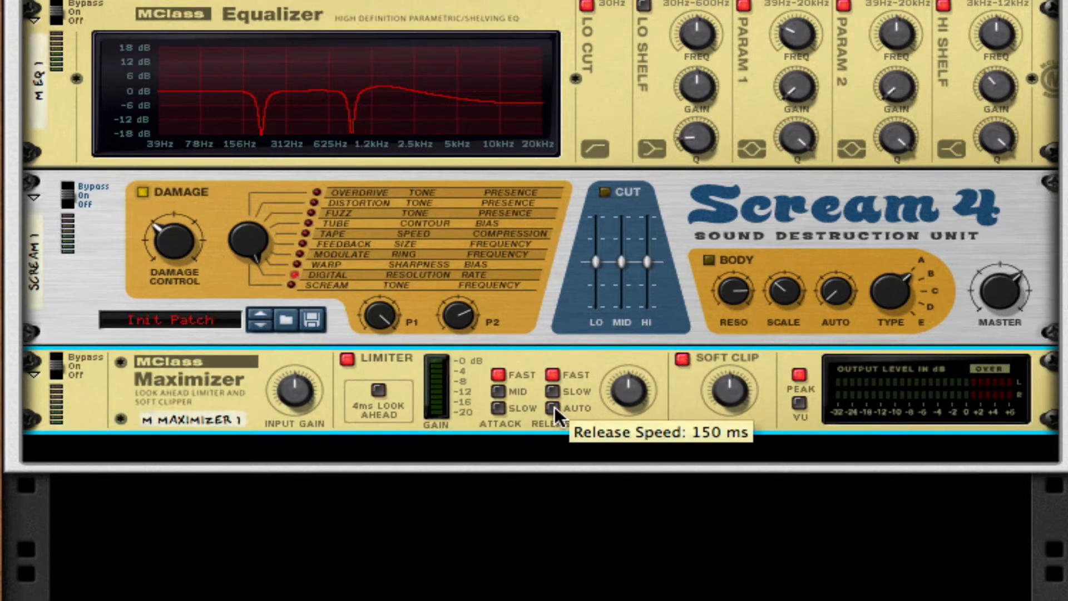
{"action": "left_click", "coordinate": [347, 359]}
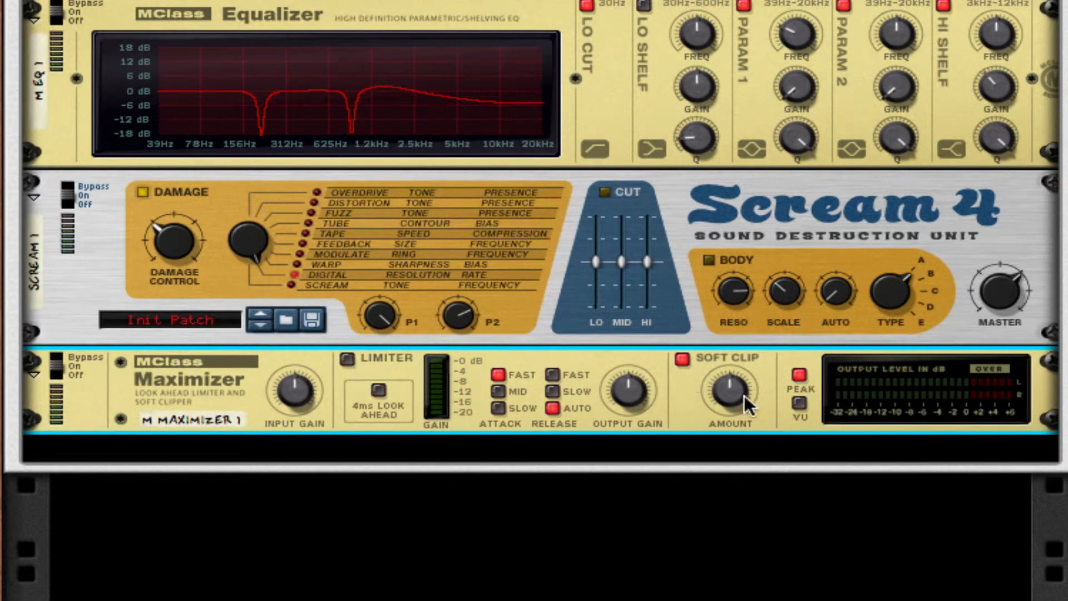
{"action": "left_click_drag", "start_coordinate": [741, 411], "coordinate": [798, 34]}
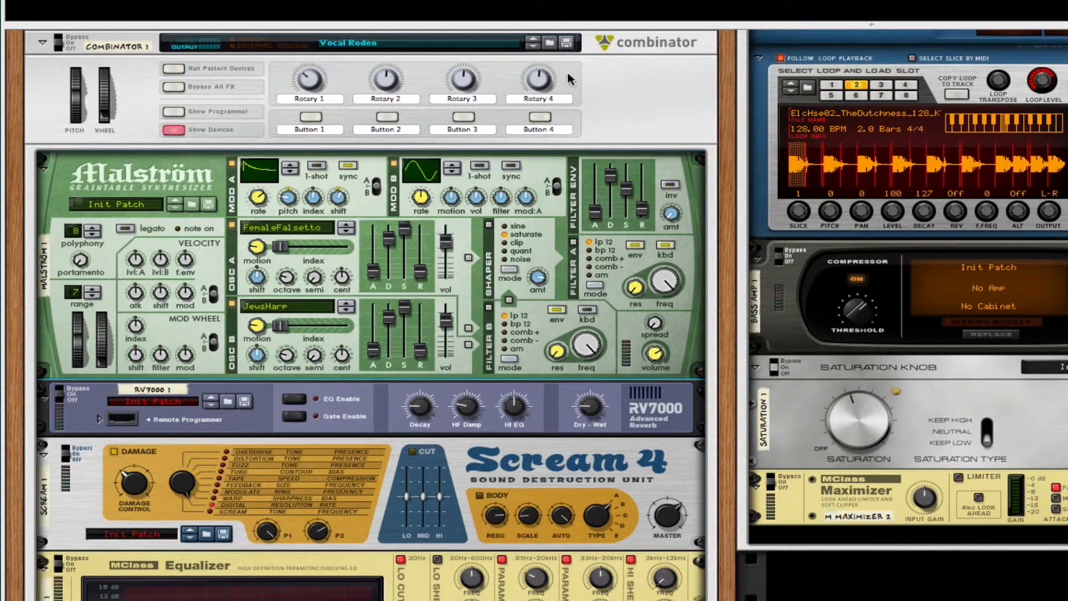
Open the Combinator's patch browser and expand the Lead folder of the Grime, Dubstep, & Trap refill.
{"action": "left_click", "coordinate": [549, 43]}
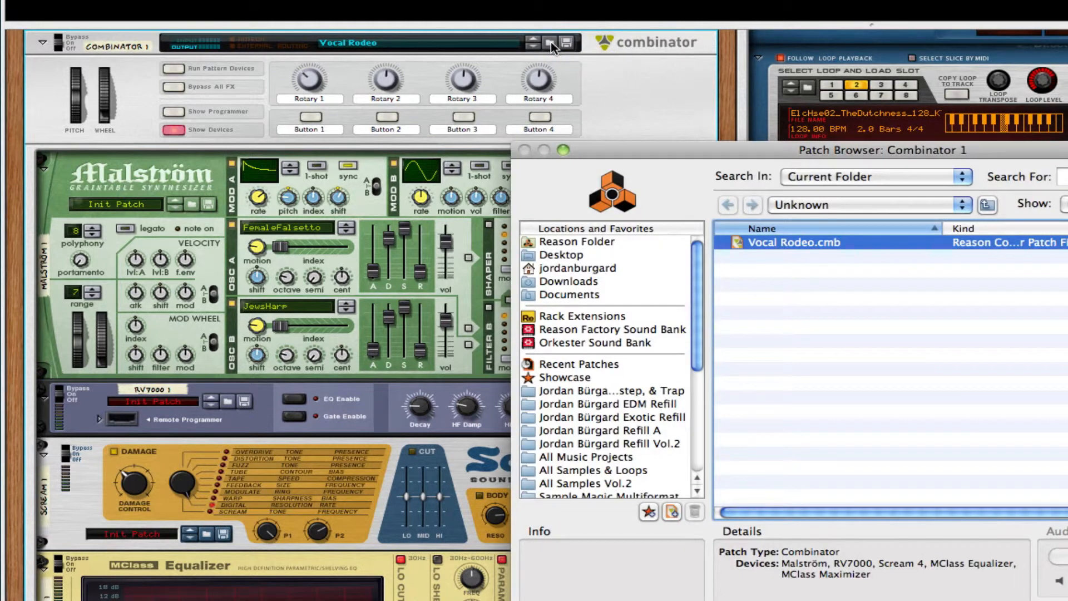
{"action": "left_click", "coordinate": [815, 205]}
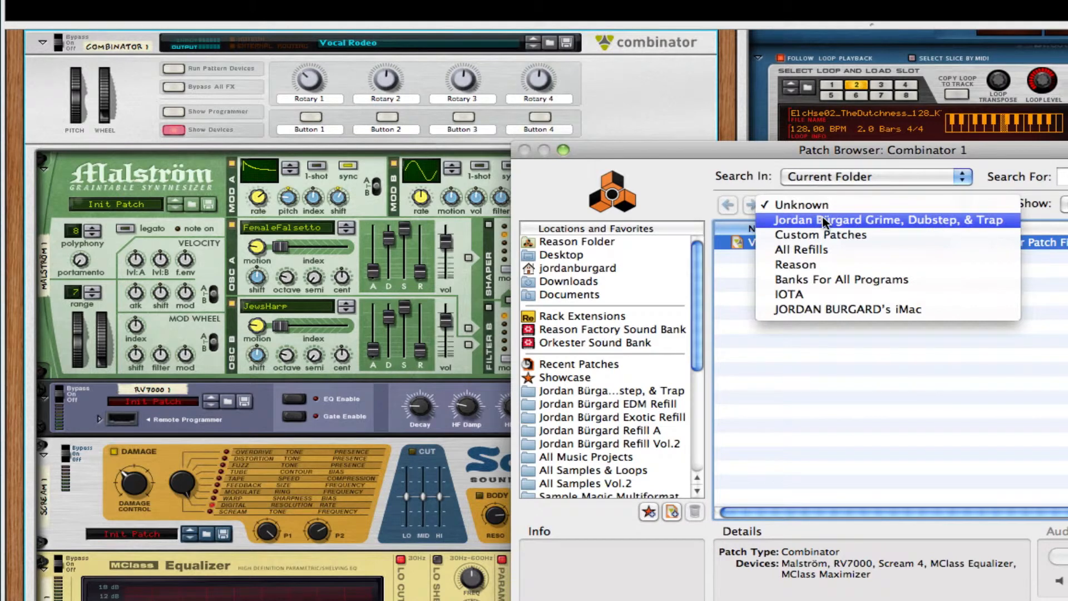
{"action": "left_click", "coordinate": [822, 217]}
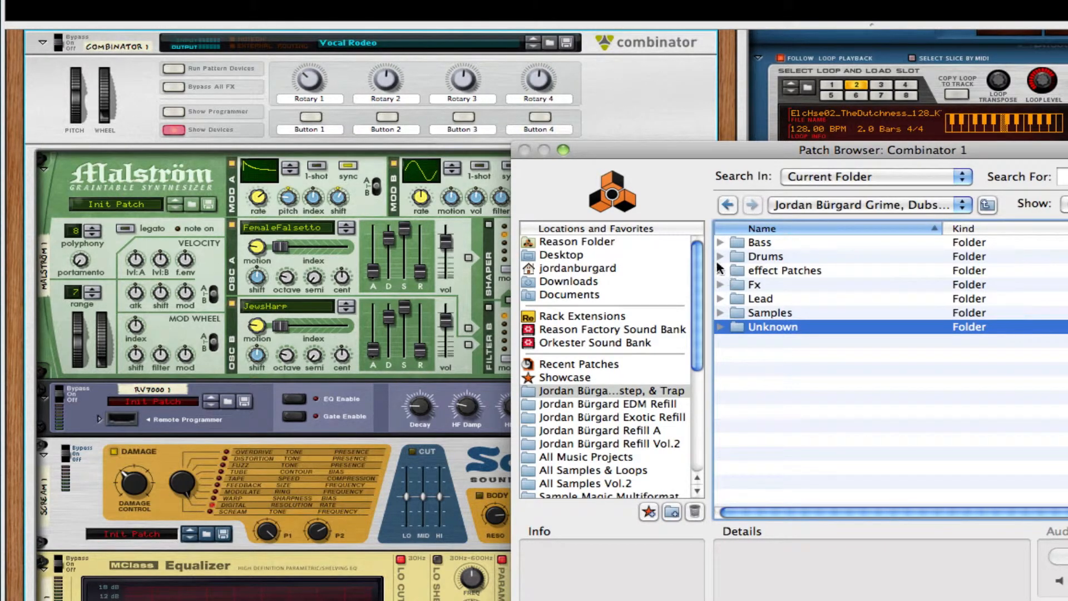
{"action": "left_click", "coordinate": [719, 299]}
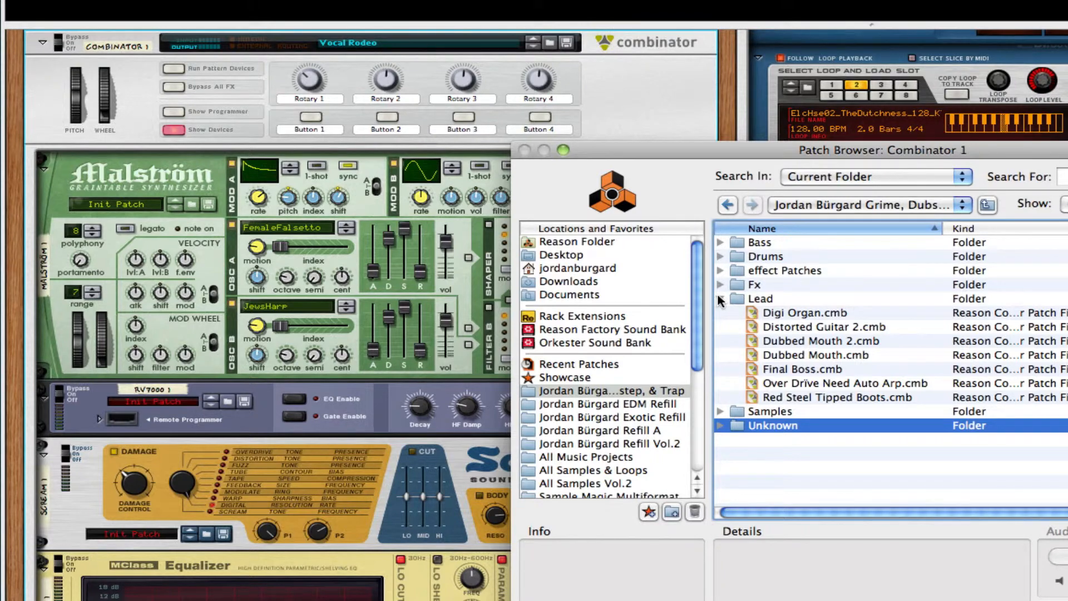
Load the Dubbed Mouth and then the Dubbed Mouth 2 lead patches into the Combinator.
{"action": "left_click", "coordinate": [849, 351]}
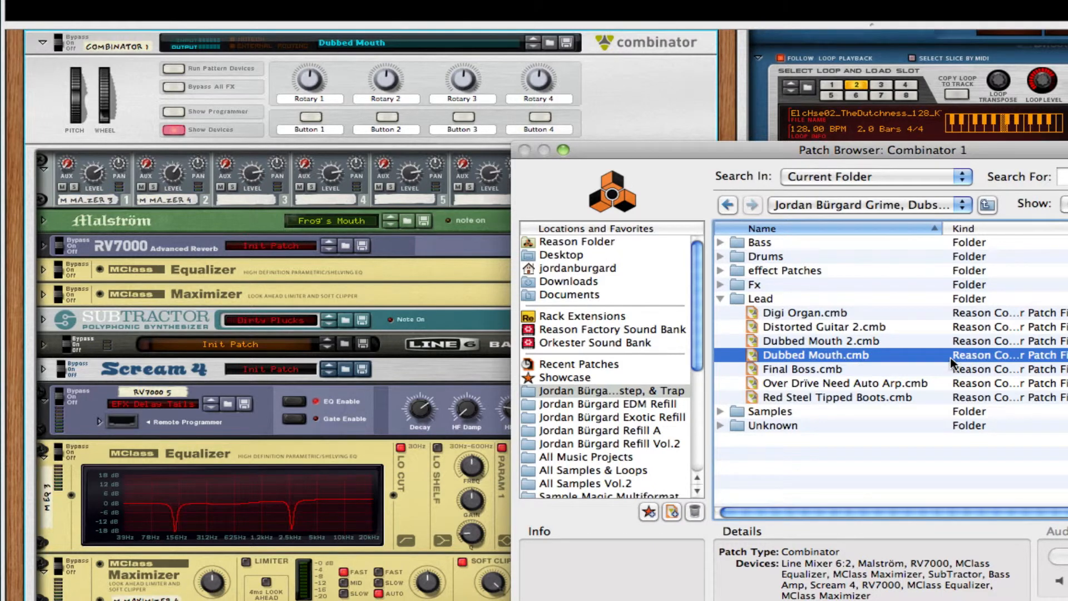
{"action": "left_click", "coordinate": [814, 336]}
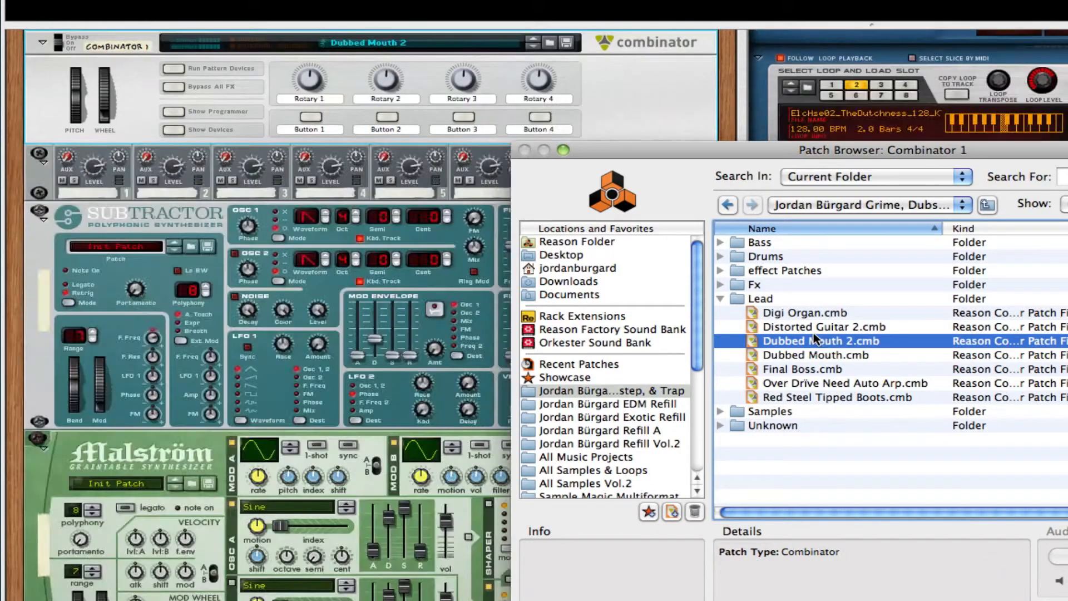